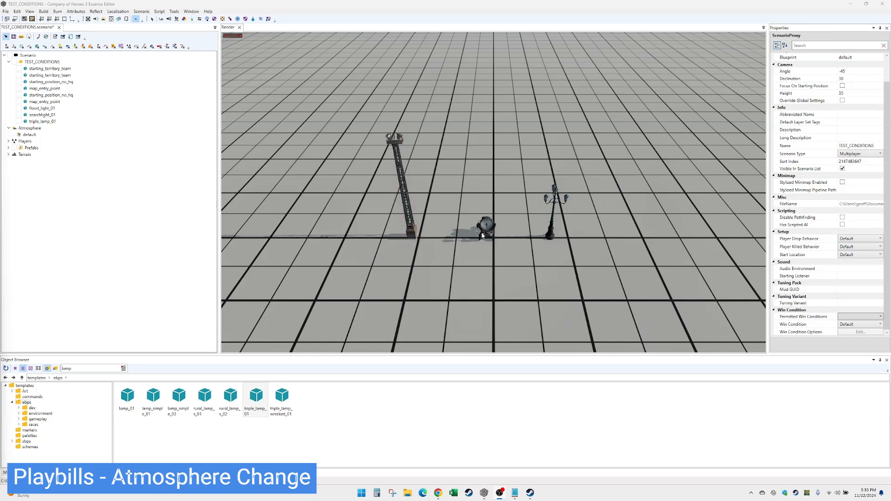
Inspect the triple lamp's and searchlight's properties, then clear the selection.
{"action": "left_click", "coordinate": [552, 219]}
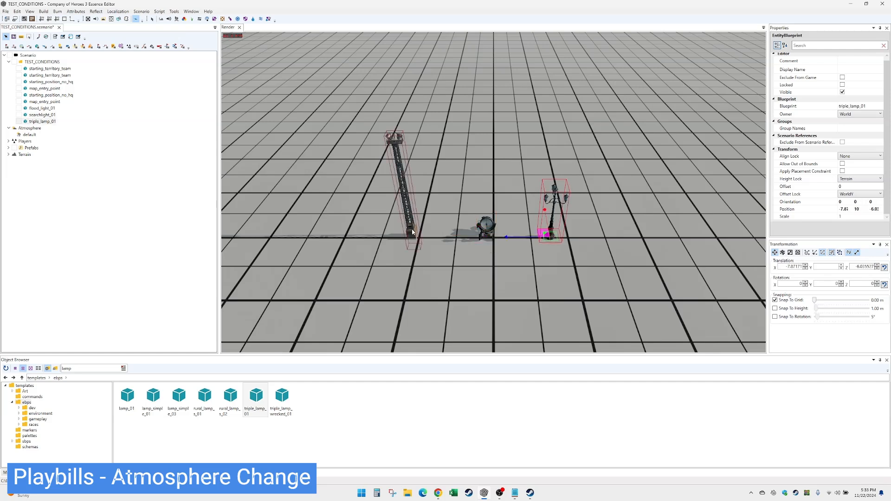
{"action": "left_click", "coordinate": [485, 227]}
{"action": "left_click", "coordinate": [549, 231]}
{"action": "left_click", "coordinate": [448, 263]}
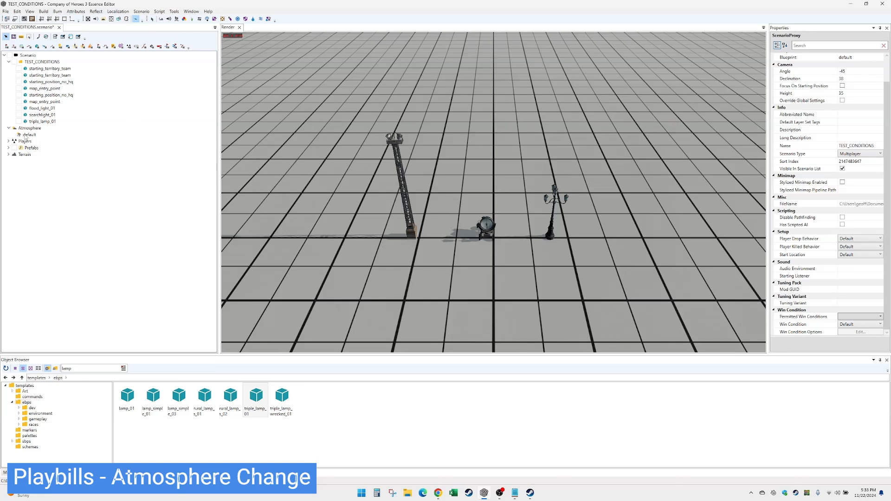
Select the default atmosphere and scroll through its properties.
{"action": "left_click", "coordinate": [30, 135]}
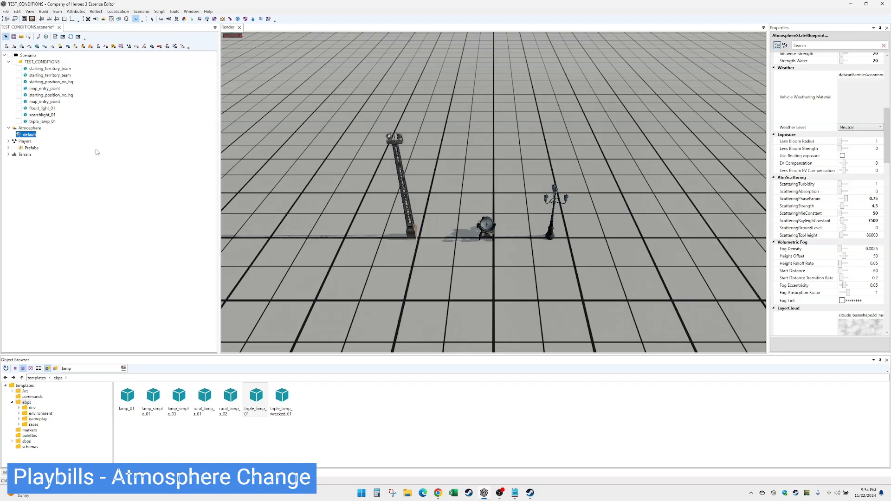
{"action": "scroll", "coordinate": [820, 206], "scroll_direction": "up", "scroll_amount": 5}
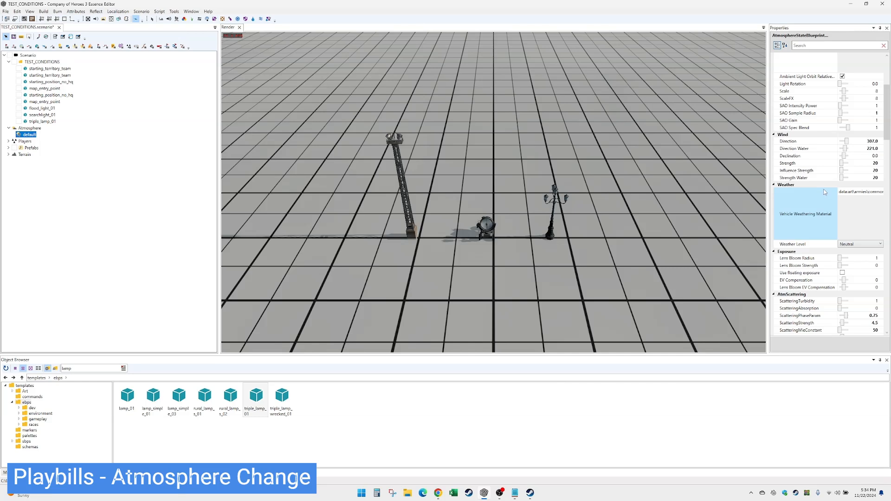
{"action": "scroll", "coordinate": [822, 158], "scroll_direction": "up", "scroll_amount": 1}
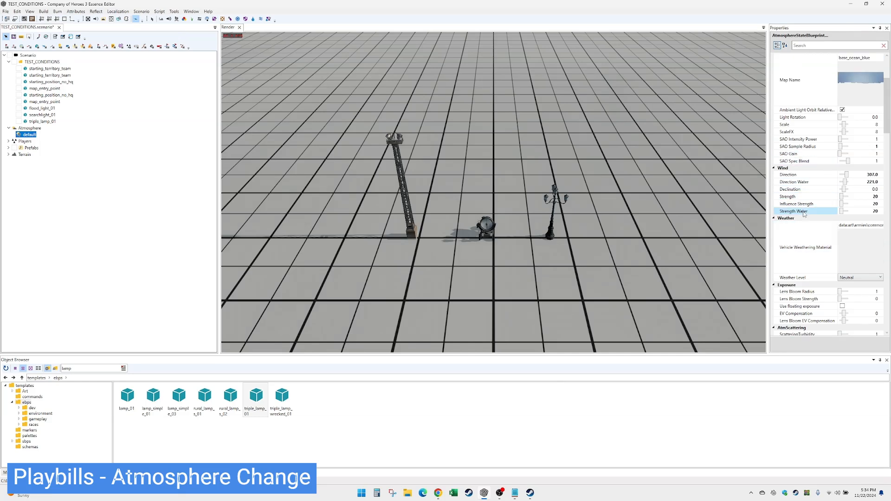
{"action": "scroll", "coordinate": [826, 190], "scroll_direction": "up", "scroll_amount": 1}
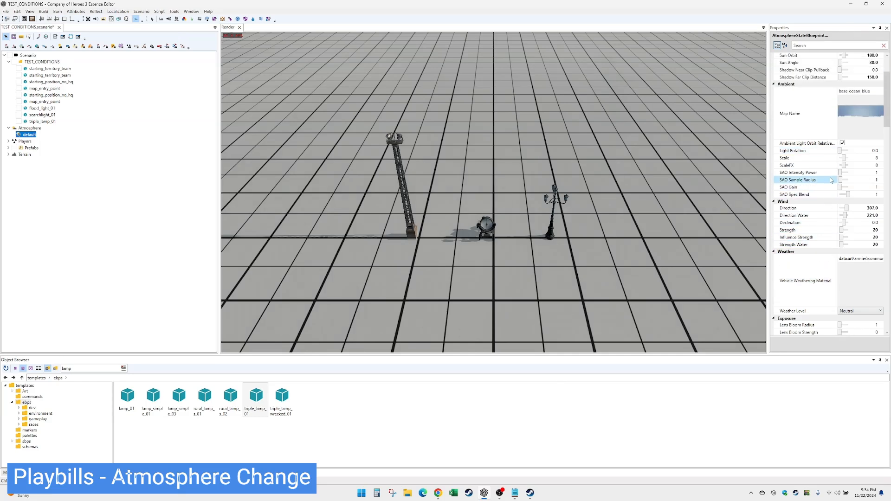
{"action": "scroll", "coordinate": [829, 167], "scroll_direction": "up", "scroll_amount": 2}
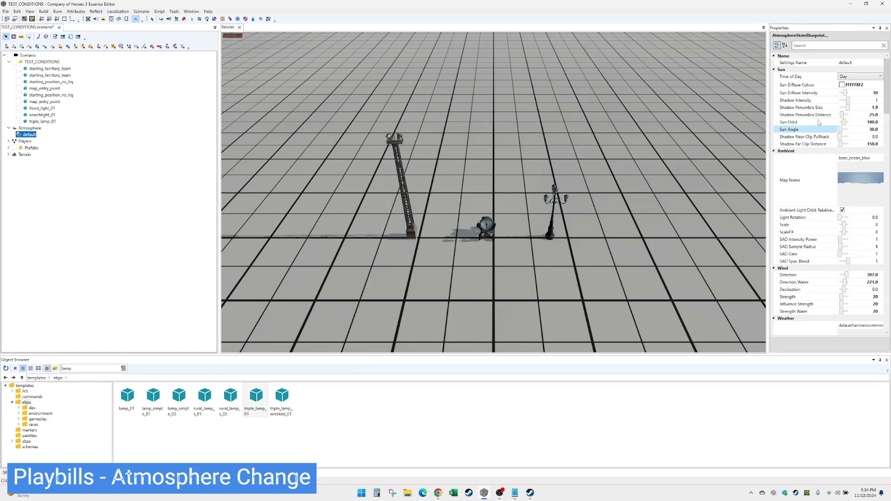
{"action": "scroll", "coordinate": [829, 230], "scroll_direction": "down", "scroll_amount": 3}
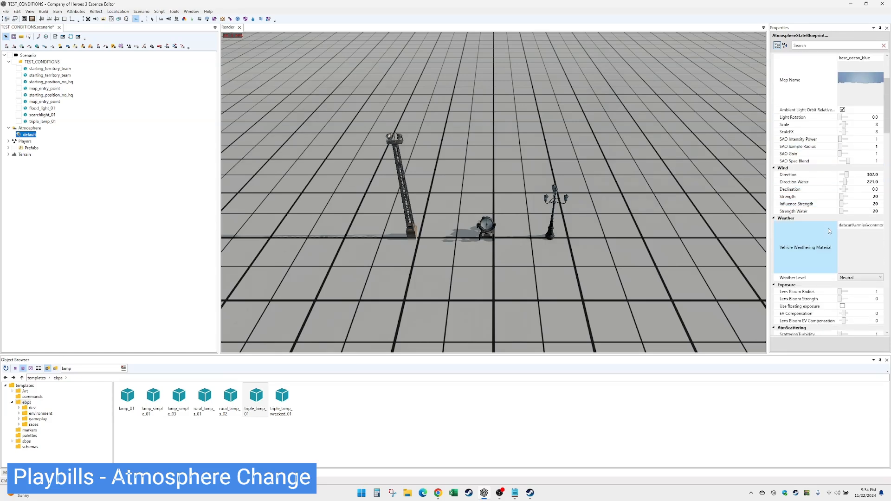
{"action": "scroll", "coordinate": [830, 185], "scroll_direction": "up", "scroll_amount": 3}
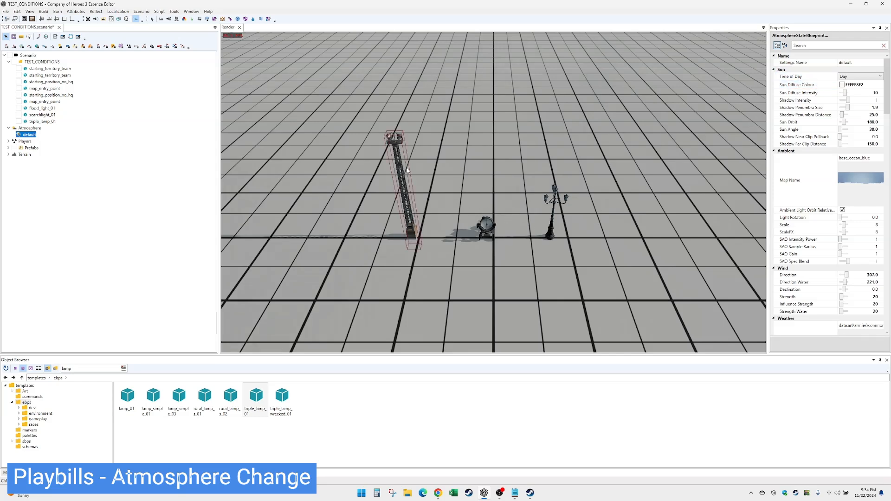
Preview the default atmosphere's Time of Day at Dusk and Night, ending on Day.
{"action": "left_click", "coordinate": [861, 76]}
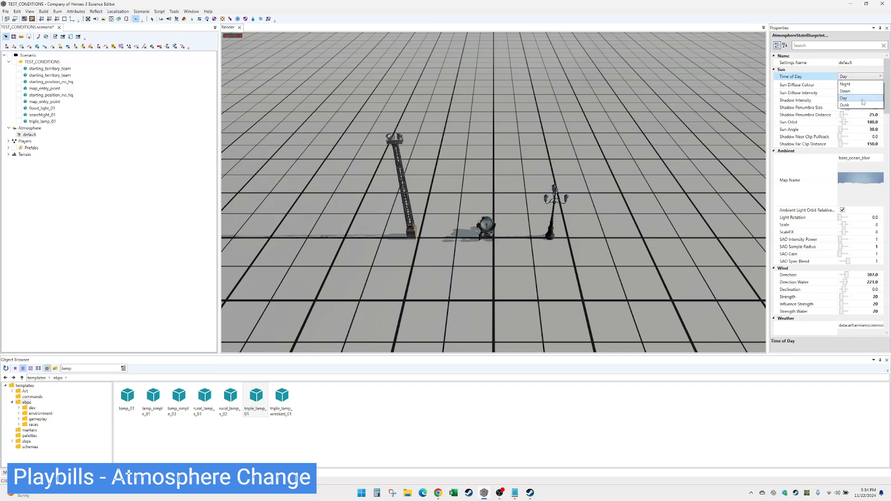
{"action": "left_click", "coordinate": [863, 105]}
{"action": "left_click", "coordinate": [864, 76]}
{"action": "left_click", "coordinate": [867, 85]}
{"action": "left_click", "coordinate": [864, 76]}
{"action": "left_click", "coordinate": [864, 98]}
{"action": "left_click", "coordinate": [864, 76]}
{"action": "left_click", "coordinate": [863, 105]}
{"action": "left_click", "coordinate": [864, 76]}
{"action": "left_click", "coordinate": [864, 98]}
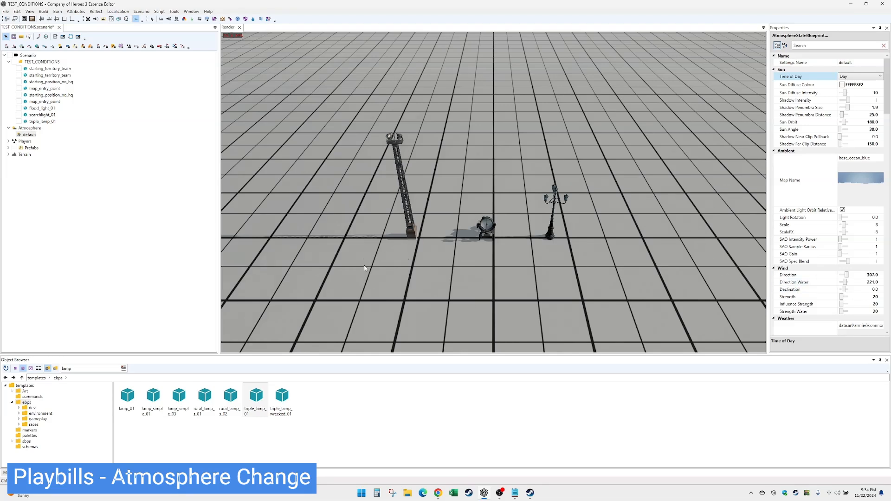
{"action": "left_click", "coordinate": [9, 148]}
Add a playbill prefab to the TEST_CONDITIONS layer and name it PB_LOADATMOSPHERE.
{"action": "right_click", "coordinate": [41, 156]}
{"action": "left_click", "coordinate": [70, 165]}
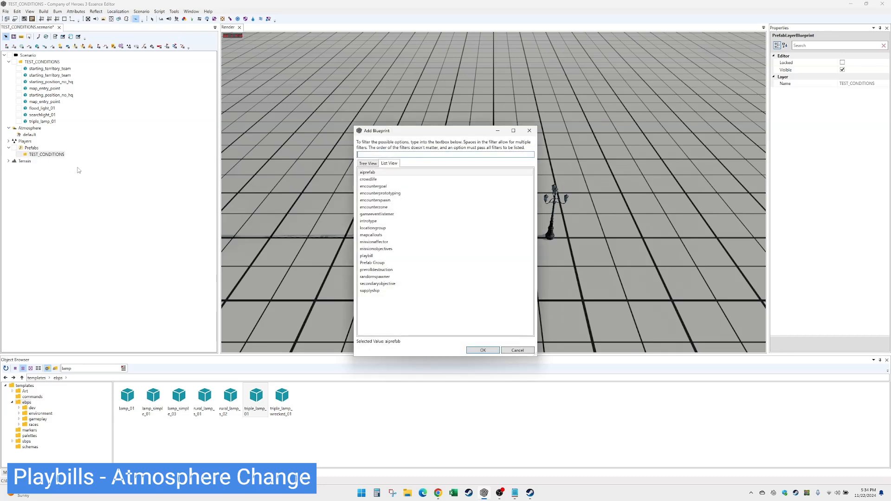
{"action": "double_click", "coordinate": [372, 256]}
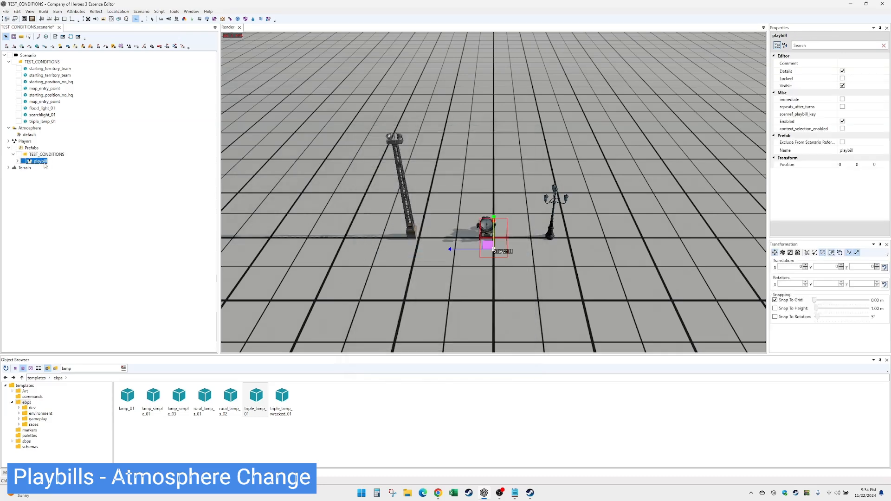
{"action": "left_click", "coordinate": [856, 151]}
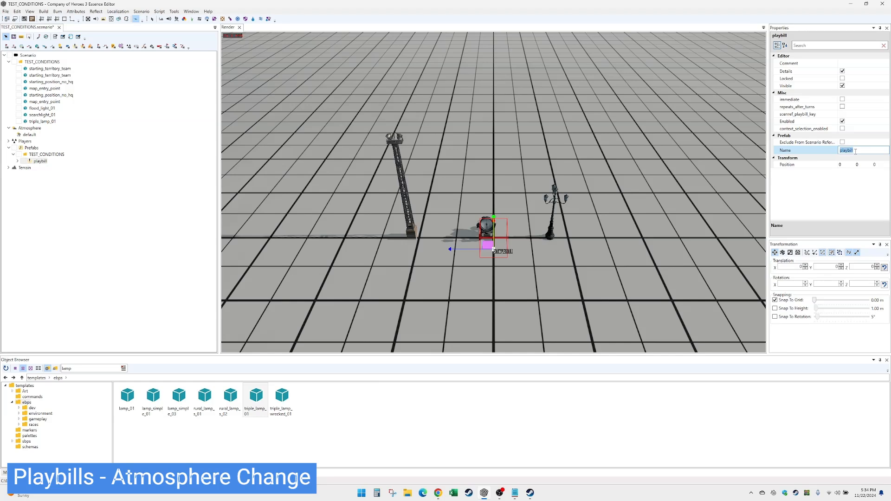
{"action": "type", "text": "PB_LOADATMOSPHERE"}
{"action": "key", "text": "Return"}
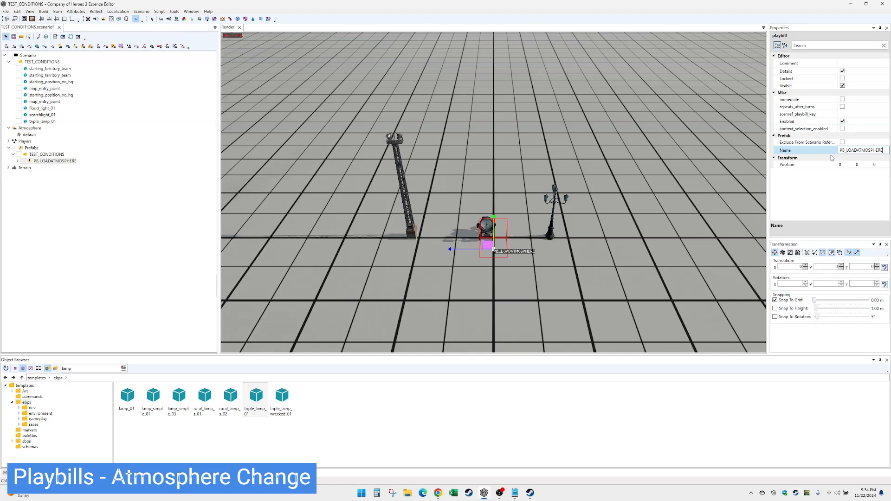
Add a playbill entry inside it with one action set to LoadAtmosphere.
{"action": "double_click", "coordinate": [63, 161]}
{"action": "right_click", "coordinate": [49, 168]}
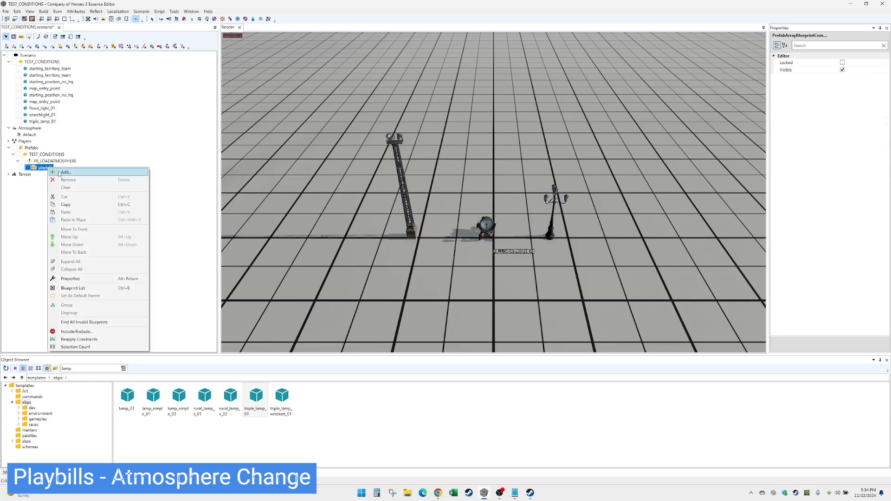
{"action": "left_click", "coordinate": [65, 172]}
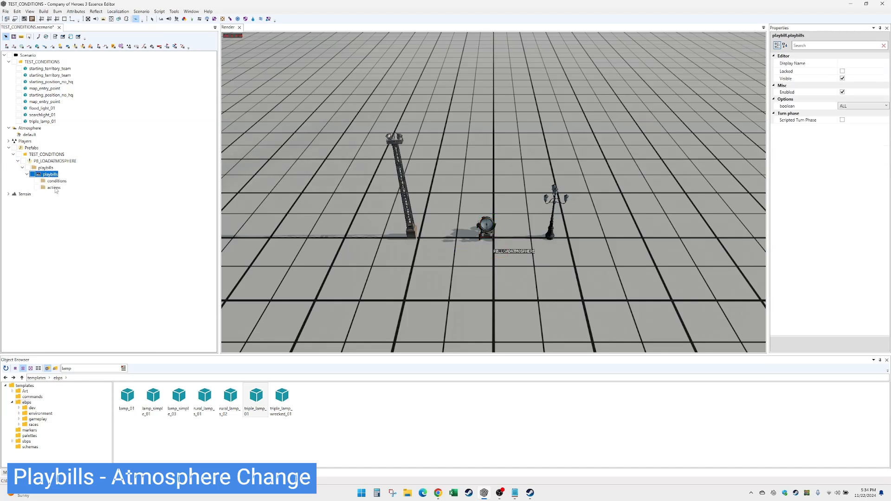
{"action": "right_click", "coordinate": [58, 188]}
{"action": "left_click", "coordinate": [72, 192]}
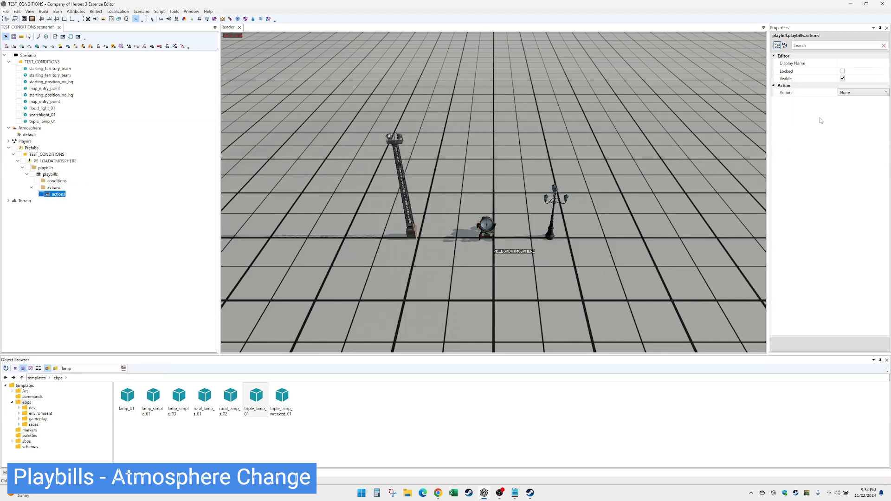
{"action": "left_click", "coordinate": [862, 92]}
{"action": "left_click_drag", "start_coordinate": [886, 189], "coordinate": [886, 166]}
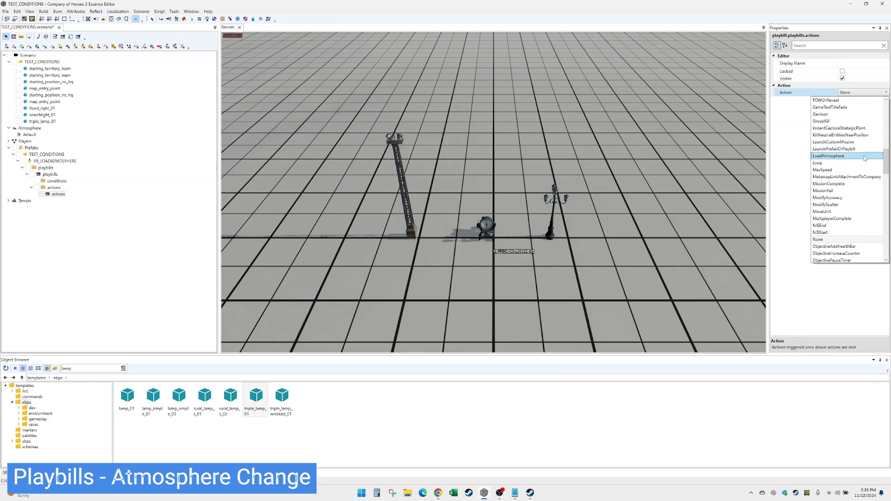
{"action": "left_click", "coordinate": [846, 158]}
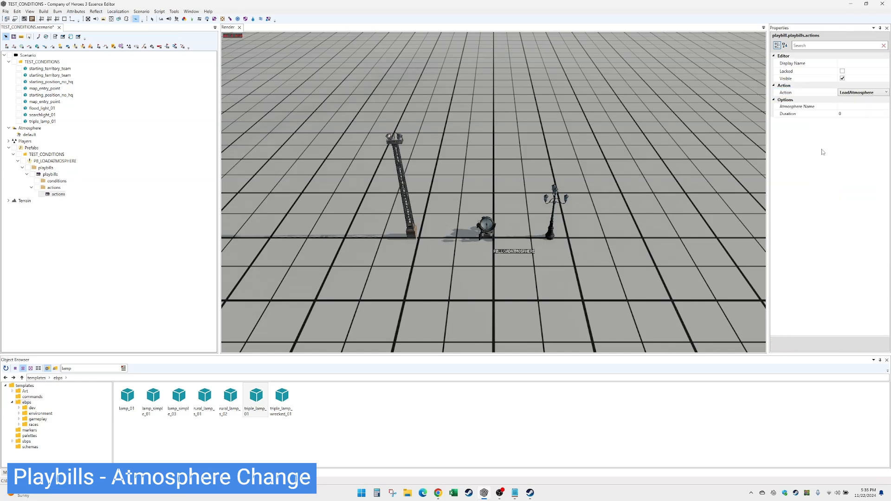
{"action": "left_click", "coordinate": [514, 252]}
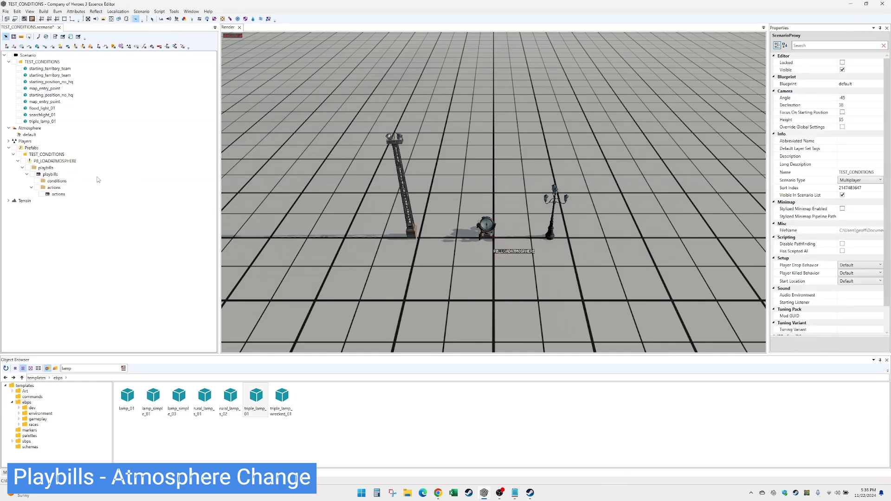
Raise the PB_LOADATMOSPHERE marker away from the lamps, then edit its LoadAtmosphere action's Duration.
{"action": "left_click", "coordinate": [52, 174]}
{"action": "left_click", "coordinate": [62, 161]}
{"action": "left_click_drag", "start_coordinate": [489, 243], "coordinate": [363, 120]}
{"action": "left_click_drag", "start_coordinate": [363, 121], "coordinate": [445, 201], "text": "alt"}
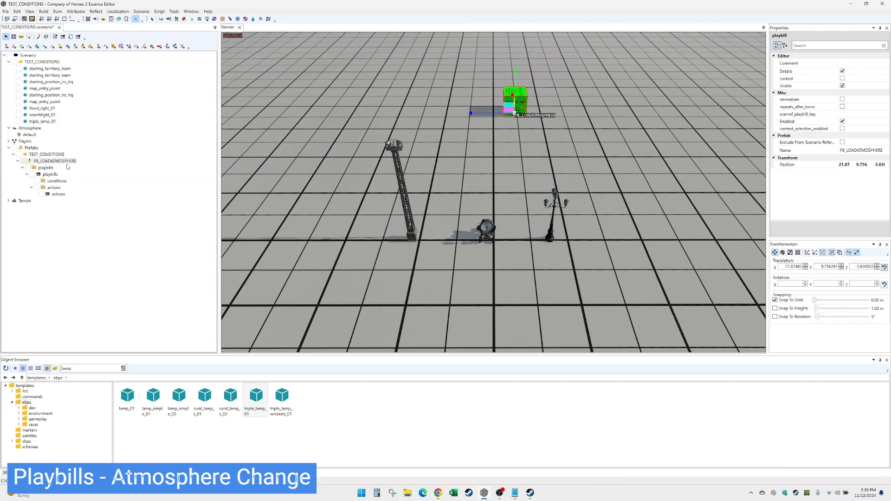
{"action": "left_click", "coordinate": [59, 194]}
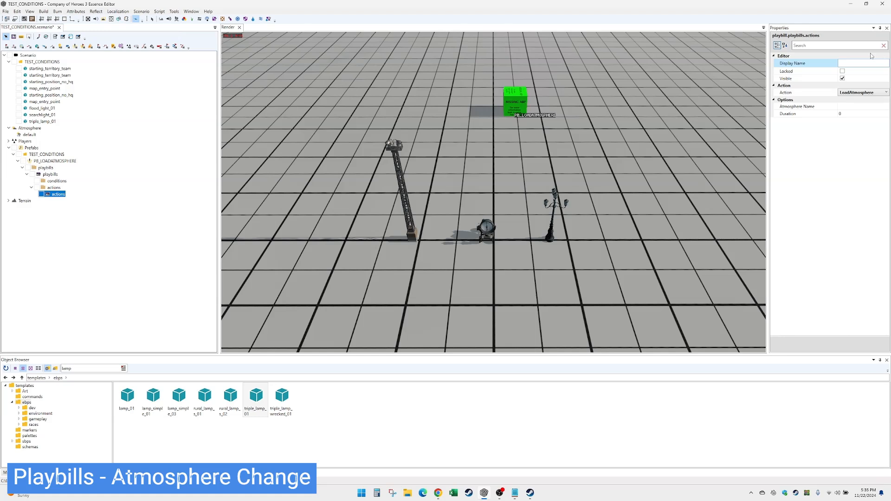
{"action": "left_click", "coordinate": [849, 114]}
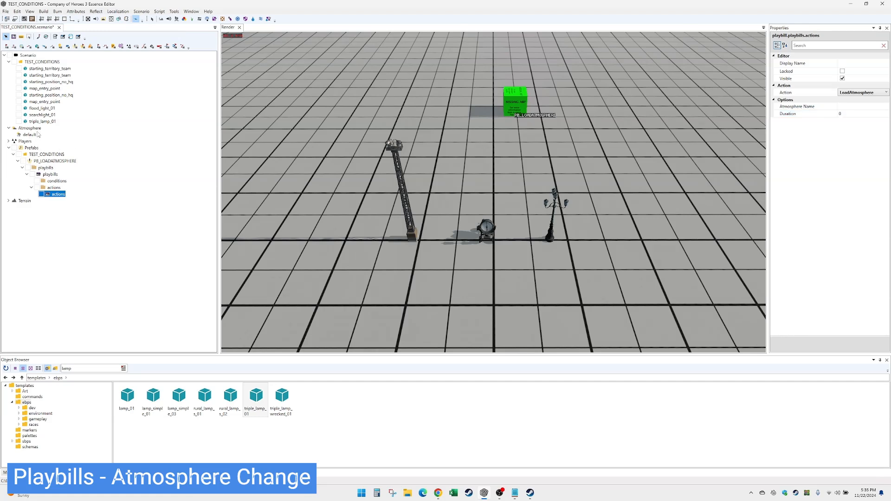
Rename the default atmosphere to daytime and duplicate it as night.
{"action": "left_click", "coordinate": [33, 134]}
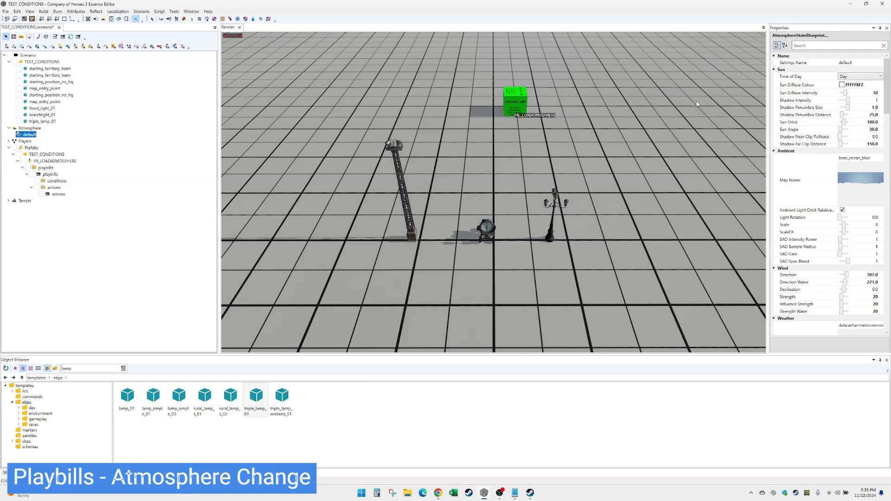
{"action": "left_click", "coordinate": [848, 62]}
{"action": "type", "text": "day"}
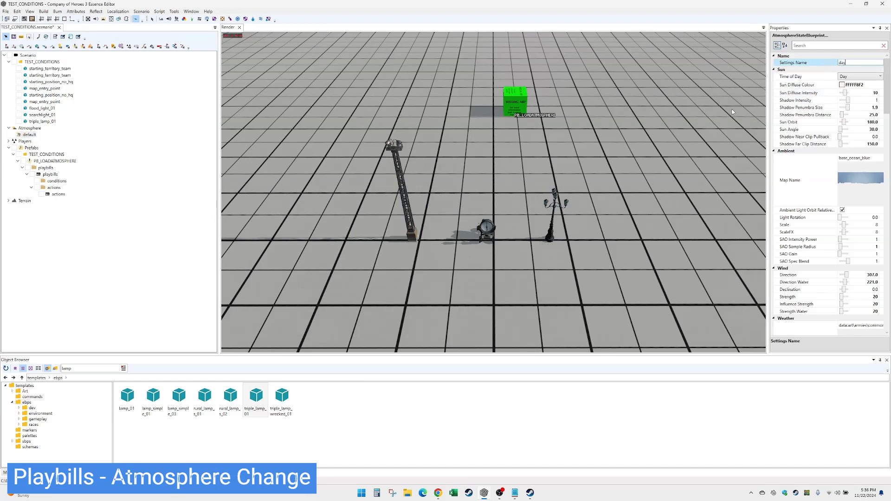
{"action": "type", "text": "time"}
{"action": "left_click", "coordinate": [33, 135]}
{"action": "key", "text": "ctrl+d"}
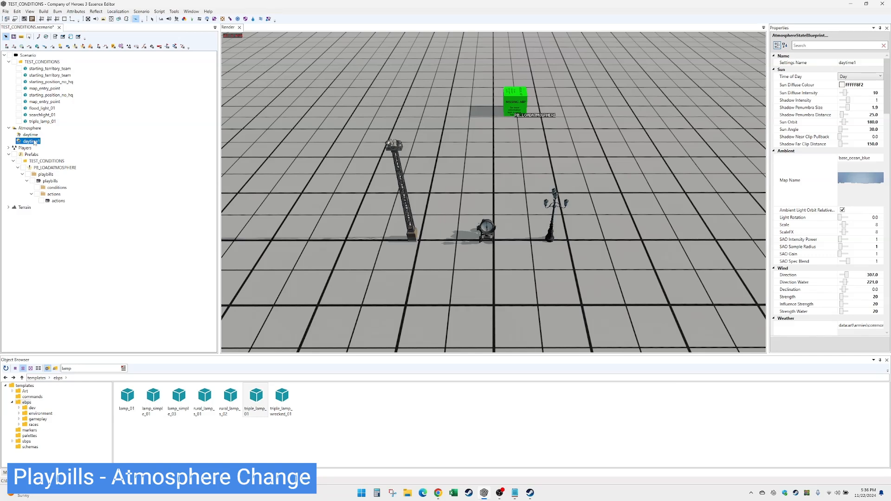
{"action": "left_click", "coordinate": [848, 63]}
{"action": "type", "text": "night"}
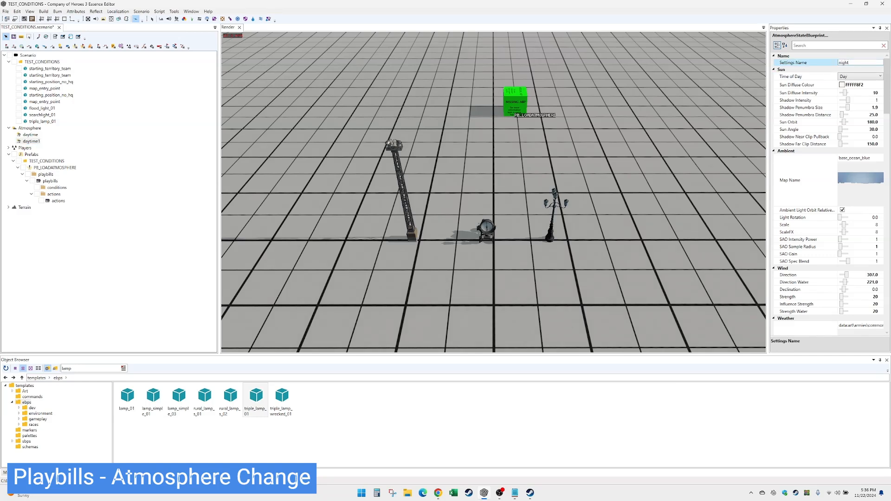
Change the night atmosphere's Time of Day from Day to Dusk, then paste a copy of it.
{"action": "left_click", "coordinate": [28, 141]}
{"action": "left_click", "coordinate": [31, 135]}
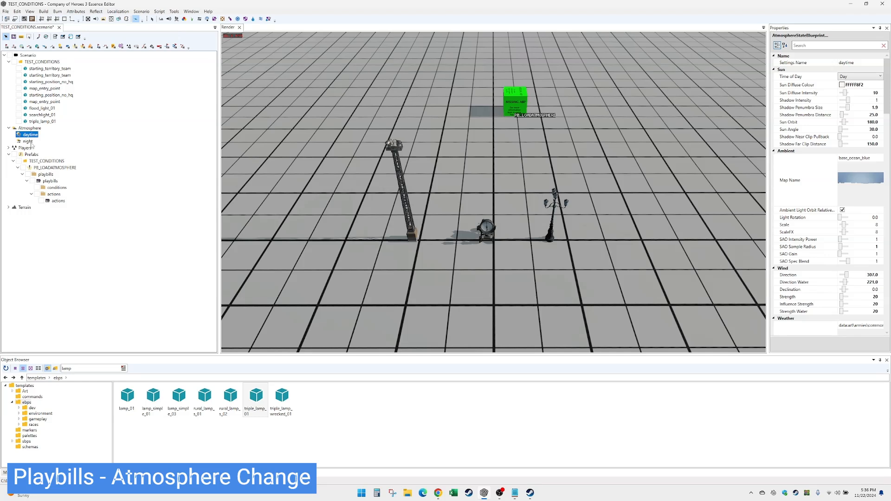
{"action": "left_click", "coordinate": [28, 141]}
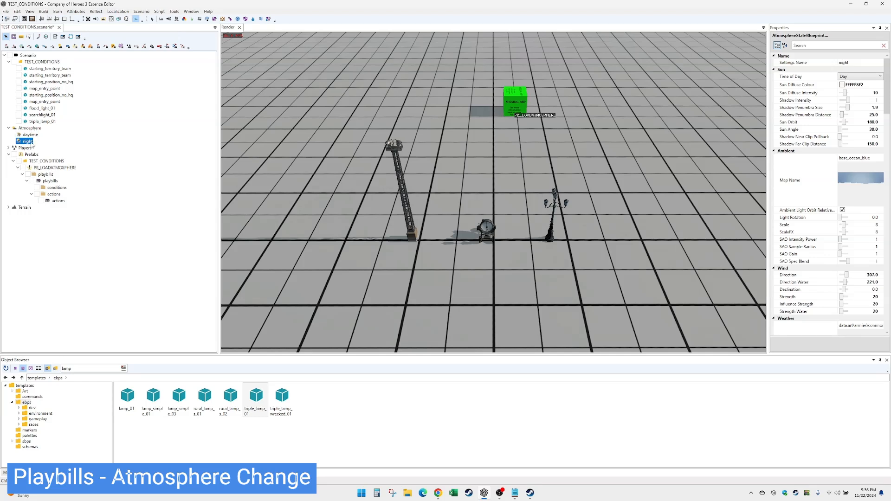
{"action": "left_click", "coordinate": [869, 80]}
{"action": "left_click", "coordinate": [854, 90]}
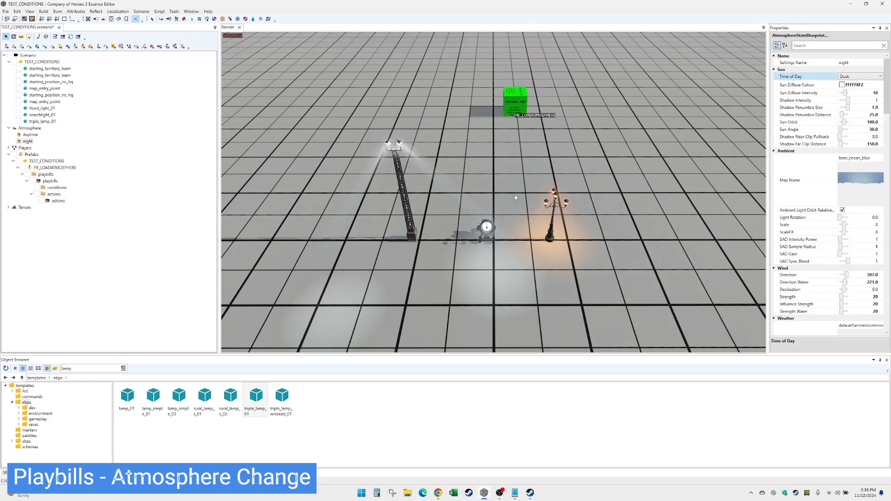
{"action": "left_click", "coordinate": [28, 141]}
{"action": "key", "text": "ctrl+v"}
Rename the copied night1 atmosphere to FOG.
{"action": "left_click", "coordinate": [859, 65]}
{"action": "double_click", "coordinate": [859, 63]}
{"action": "type", "text": "FOG"}
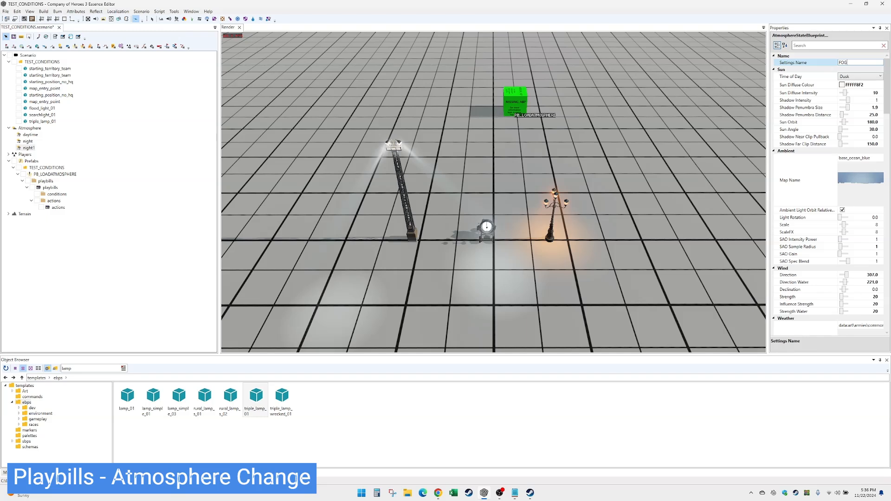
{"action": "key", "text": "Return"}
Set the fog atmosphere's Fog Density to 1, then compare it with night and daytime.
{"action": "left_click", "coordinate": [26, 147]}
{"action": "scroll", "coordinate": [817, 290], "scroll_direction": "down", "scroll_amount": 8}
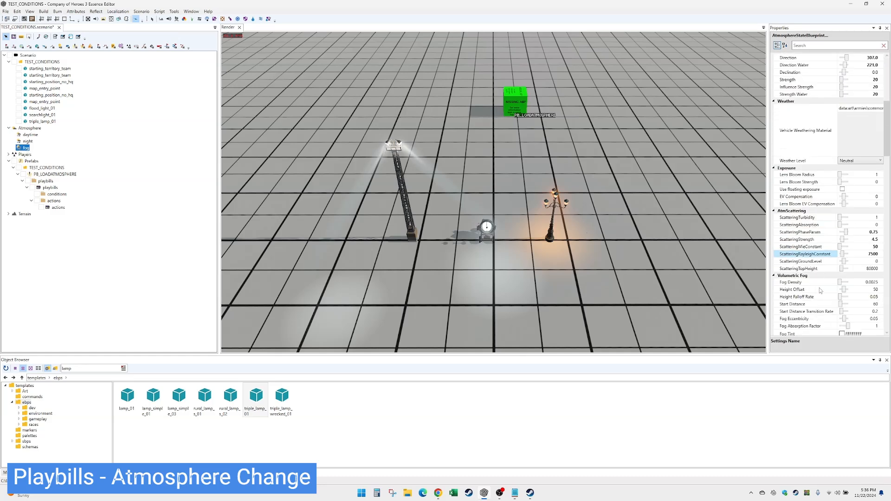
{"action": "scroll", "coordinate": [820, 291], "scroll_direction": "down", "scroll_amount": 1}
{"action": "double_click", "coordinate": [872, 232]}
{"action": "type", "text": "1"}
{"action": "key", "text": "Return"}
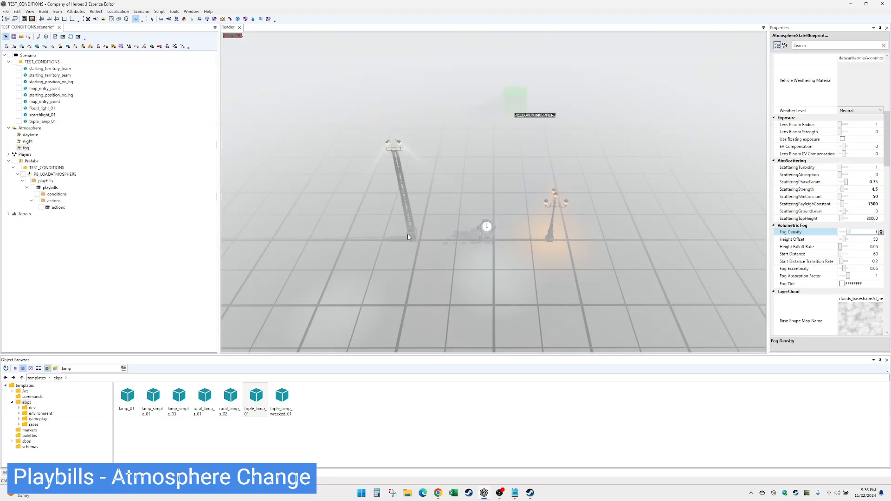
{"action": "left_click", "coordinate": [26, 148]}
{"action": "left_click", "coordinate": [34, 139]}
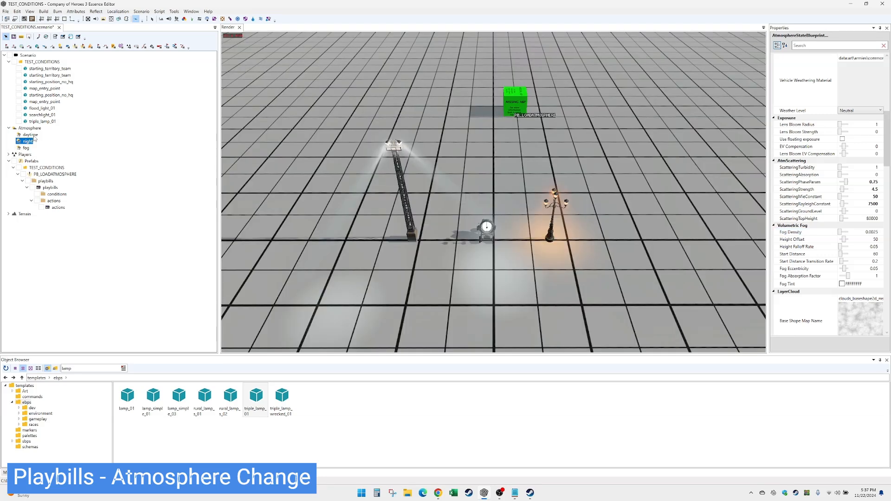
{"action": "left_click", "coordinate": [30, 134]}
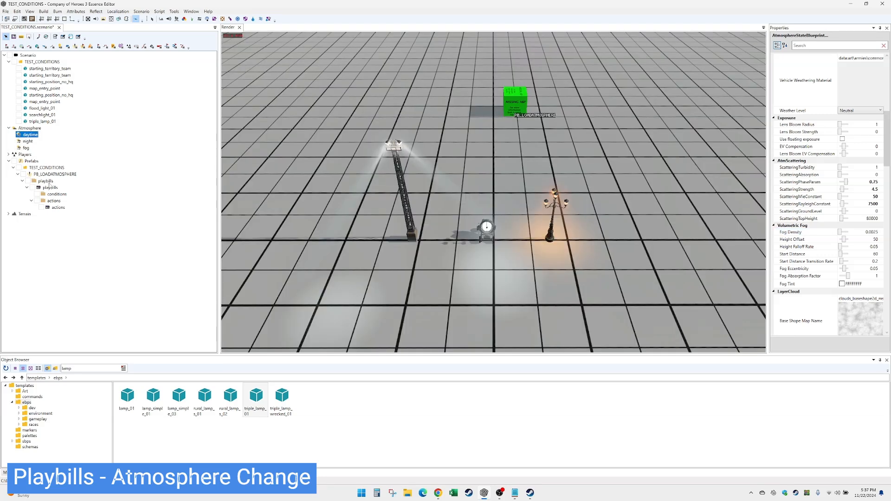
Turn the playbill's first action into a Wait with Duration 10, named WAIT 10.
{"action": "left_click", "coordinate": [58, 208]}
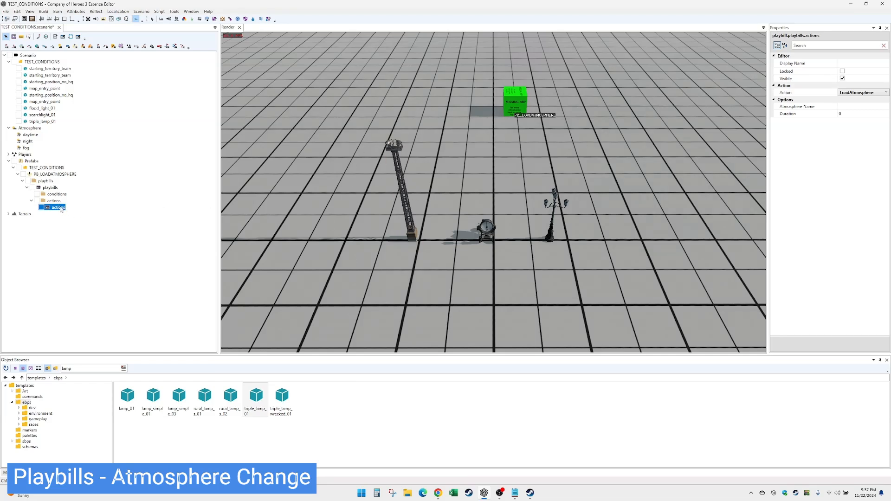
{"action": "left_click", "coordinate": [886, 92]}
{"action": "scroll", "coordinate": [883, 246], "scroll_direction": "down", "scroll_amount": 5}
{"action": "left_click", "coordinate": [826, 240]}
{"action": "left_click", "coordinate": [848, 107]}
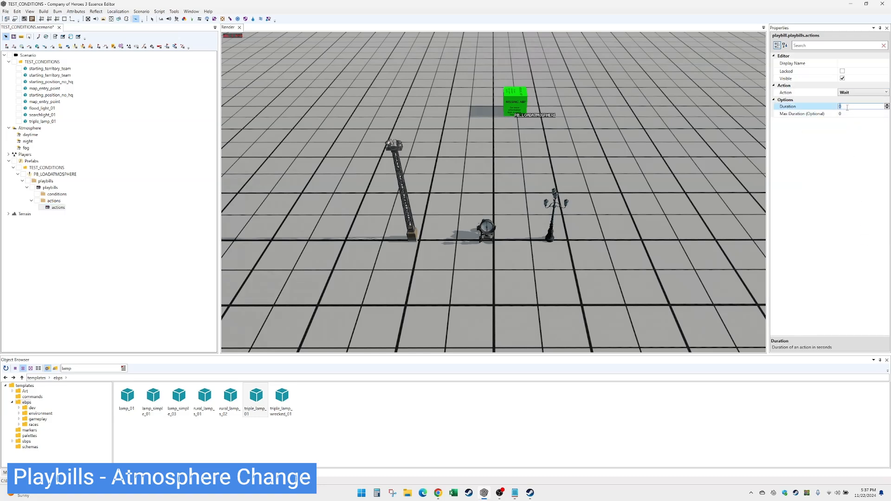
{"action": "type", "text": "10"}
{"action": "left_click", "coordinate": [858, 62]}
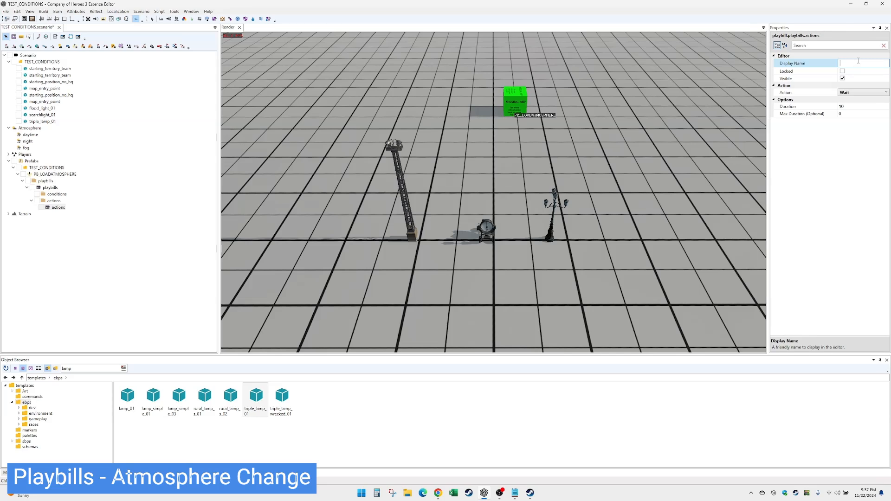
{"action": "key", "text": "Return"}
Add a second action of type LoadAtmosphere that loads the night atmosphere.
{"action": "right_click", "coordinate": [58, 201]}
{"action": "left_click", "coordinate": [79, 206]}
{"action": "left_click", "coordinate": [871, 93]}
{"action": "left_click", "coordinate": [871, 93]}
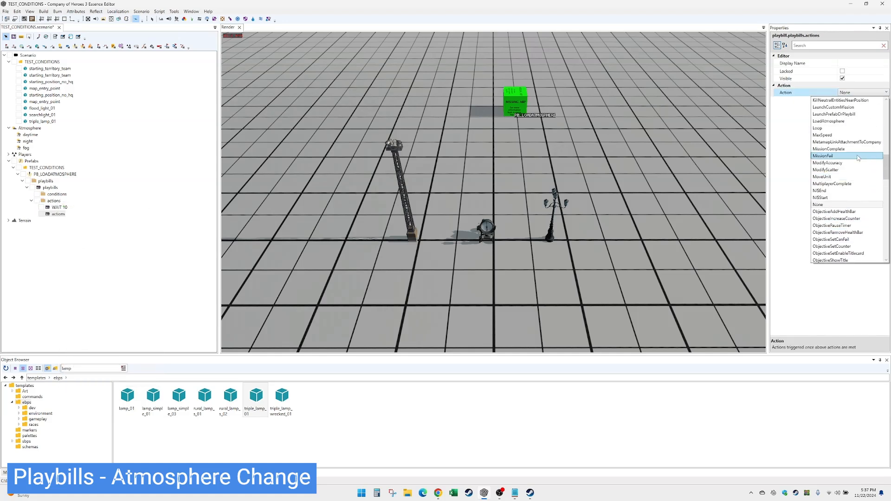
{"action": "left_click", "coordinate": [859, 122]}
{"action": "left_click", "coordinate": [862, 106]}
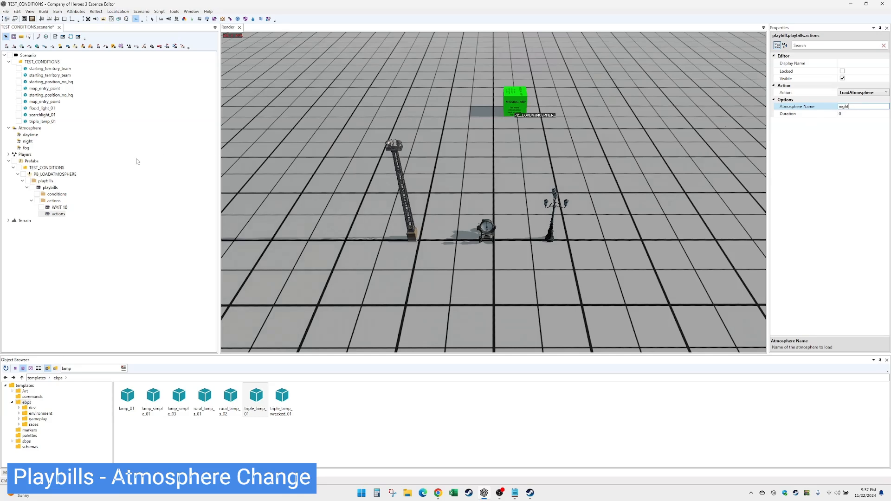
Give the load action Duration 10 and display name LOAD NIGHT, then recheck it against WAIT 10.
{"action": "left_click", "coordinate": [28, 142]}
{"action": "left_click", "coordinate": [58, 214]}
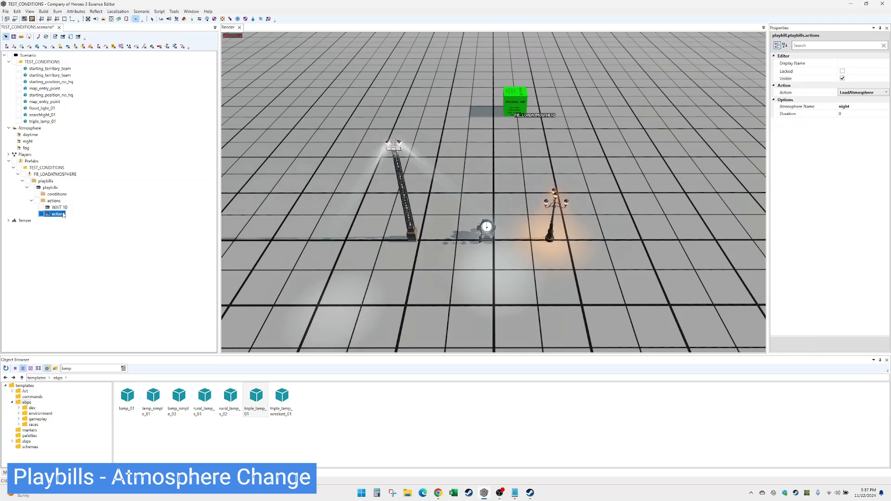
{"action": "left_click", "coordinate": [850, 114]}
{"action": "type", "text": "10"}
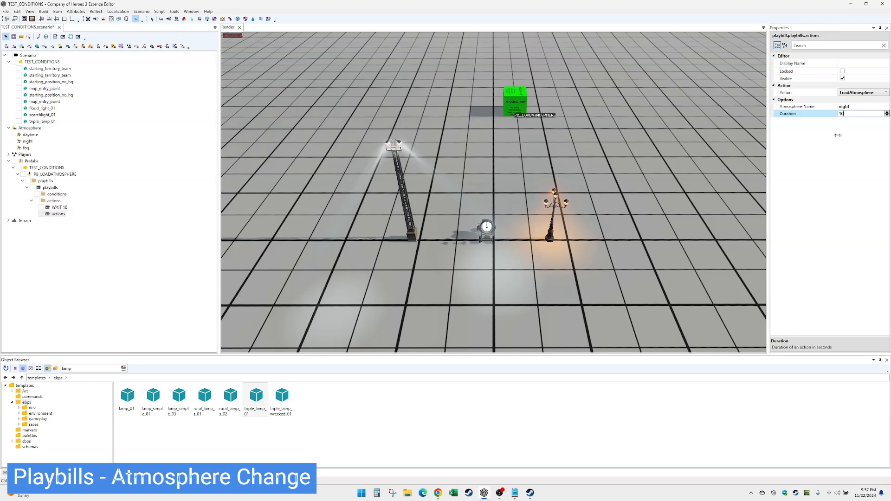
{"action": "left_click", "coordinate": [865, 64]}
{"action": "type", "text": "LOAD"}
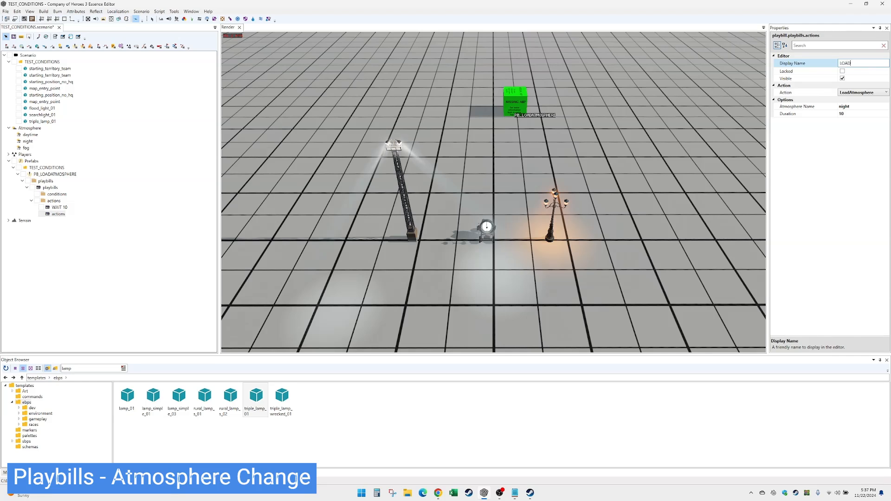
{"action": "type", "text": " NIGHT"}
{"action": "key", "text": "Return"}
{"action": "left_click", "coordinate": [72, 213]}
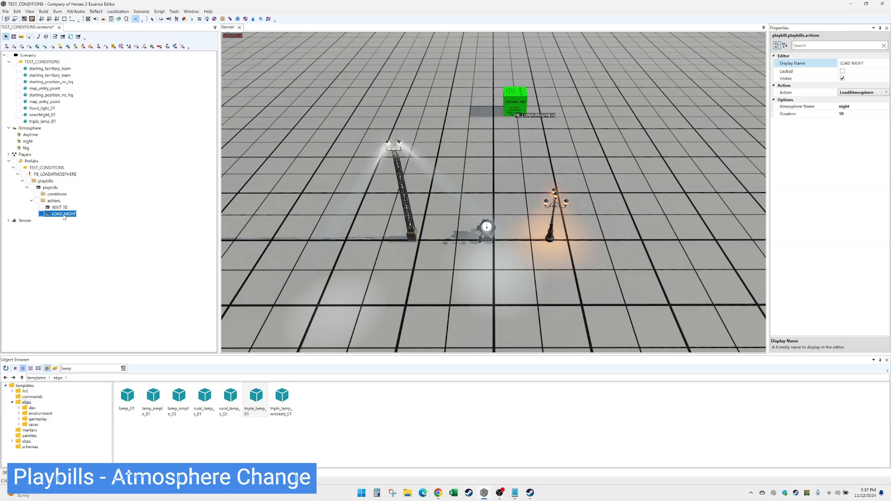
{"action": "key", "text": "Up"}
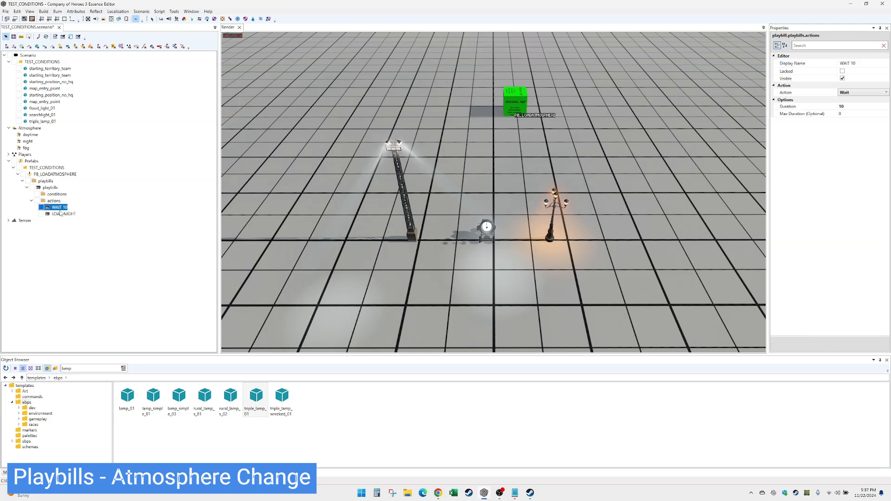
{"action": "left_click", "coordinate": [65, 214]}
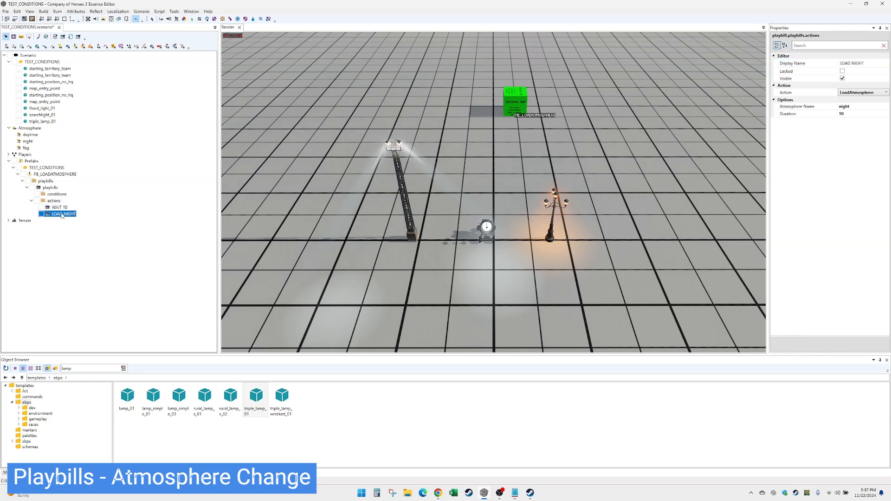
{"action": "left_click", "coordinate": [856, 114]}
Duplicate WAIT 10 and move the copy below LOAD NIGHT.
{"action": "left_click", "coordinate": [61, 208]}
{"action": "key", "text": "ctrl+d"}
{"action": "left_click_drag", "start_coordinate": [64, 213], "coordinate": [63, 224]}
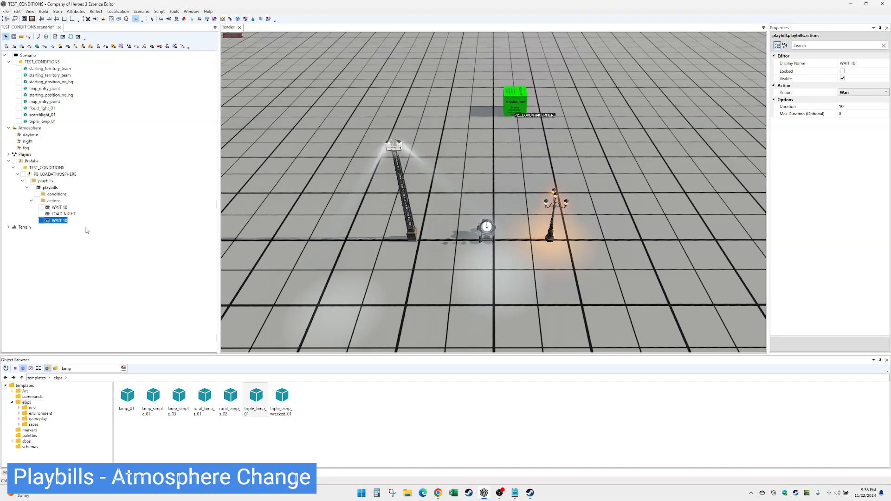
Copy-paste LOAD NIGHT and move the copy to the end of the action list.
{"action": "left_click", "coordinate": [63, 214]}
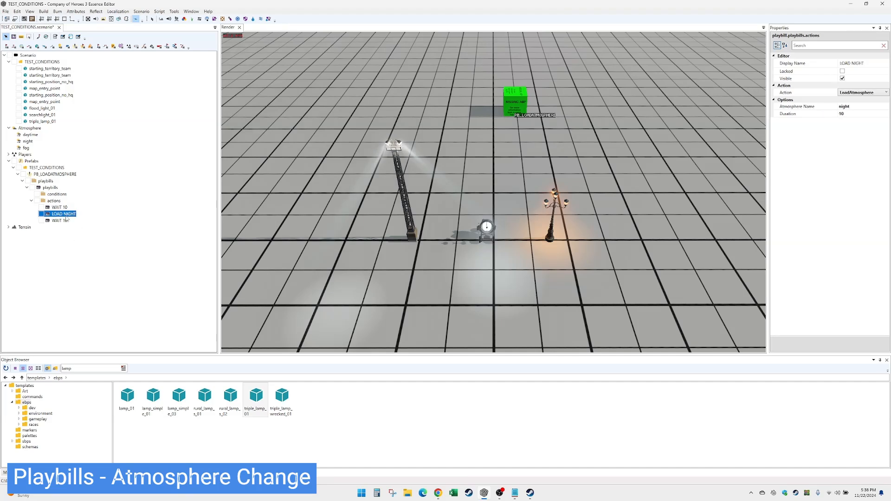
{"action": "left_click", "coordinate": [853, 115]}
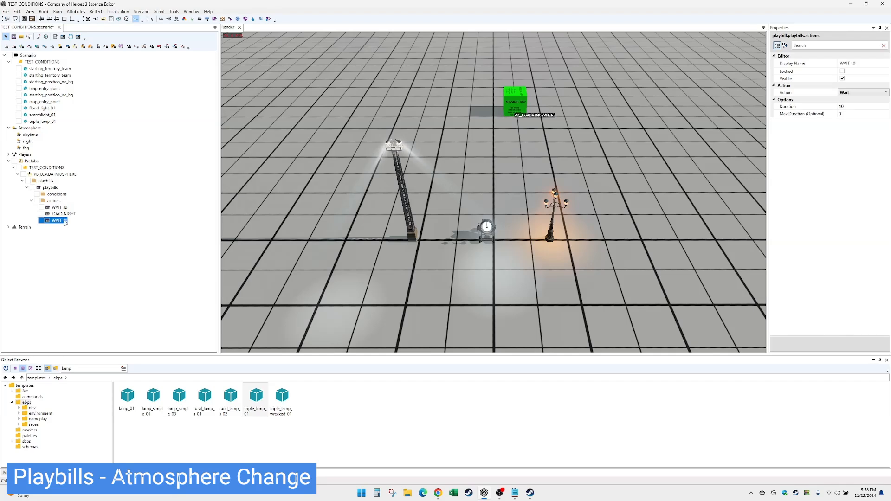
{"action": "key", "text": "ctrl+c"}
{"action": "key", "text": "ctrl+v"}
{"action": "left_click_drag", "start_coordinate": [65, 221], "coordinate": [65, 231]}
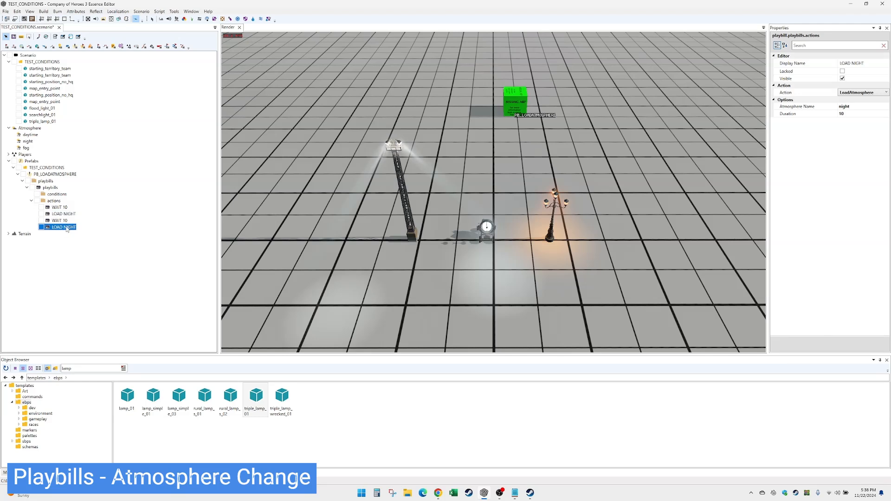
Change the last action's Atmosphere Name from night to fog.
{"action": "left_click", "coordinate": [870, 105]}
{"action": "double_click", "coordinate": [863, 106]}
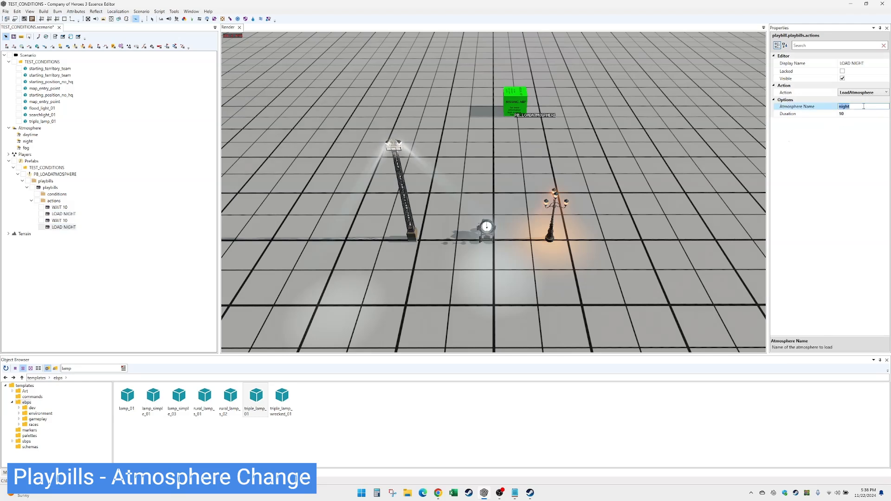
{"action": "type", "text": "fog"}
{"action": "left_click", "coordinate": [872, 113]}
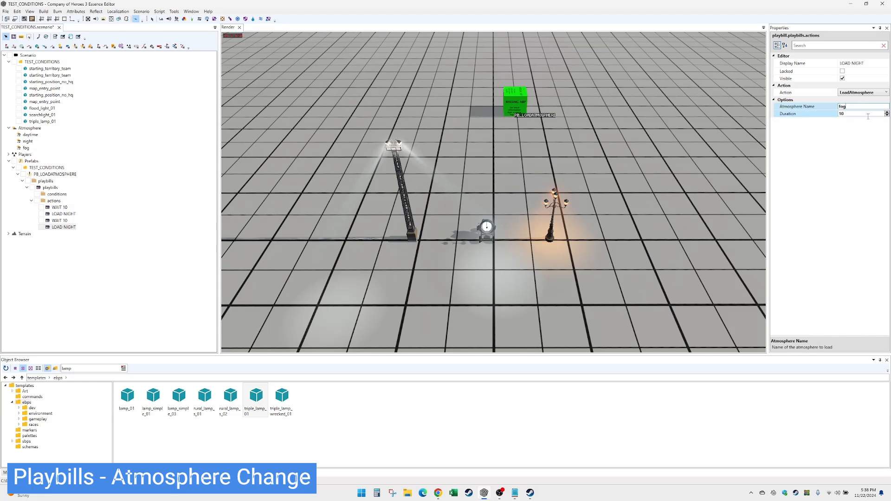
{"action": "left_click", "coordinate": [70, 228]}
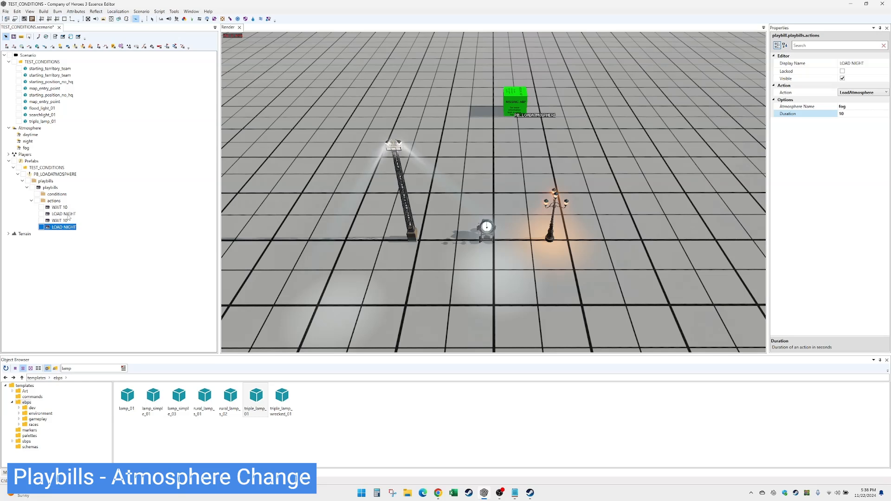
{"action": "left_click", "coordinate": [67, 175]}
{"action": "left_click", "coordinate": [842, 99]}
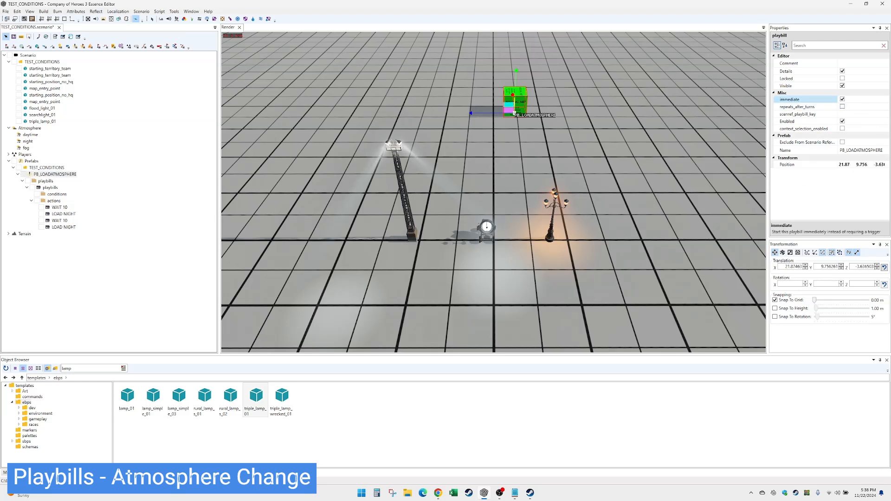
{"action": "left_click", "coordinate": [59, 208]}
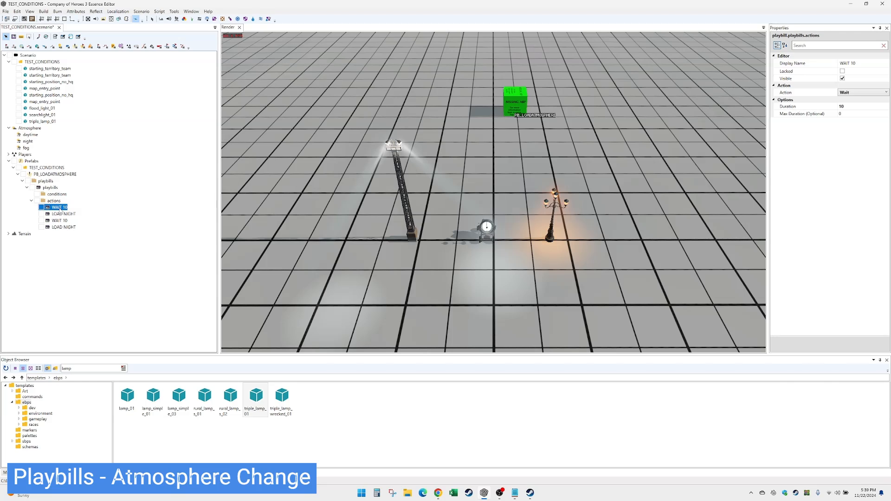
{"action": "left_click", "coordinate": [64, 214]}
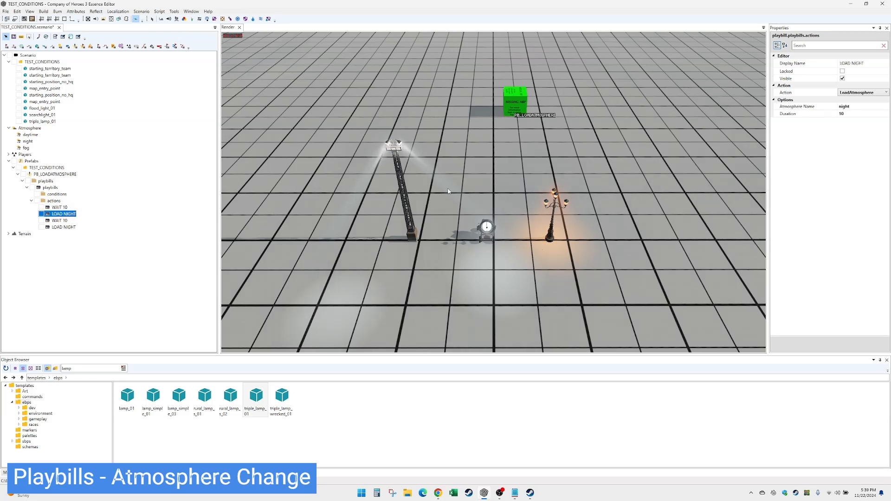
{"action": "left_click", "coordinate": [67, 222]}
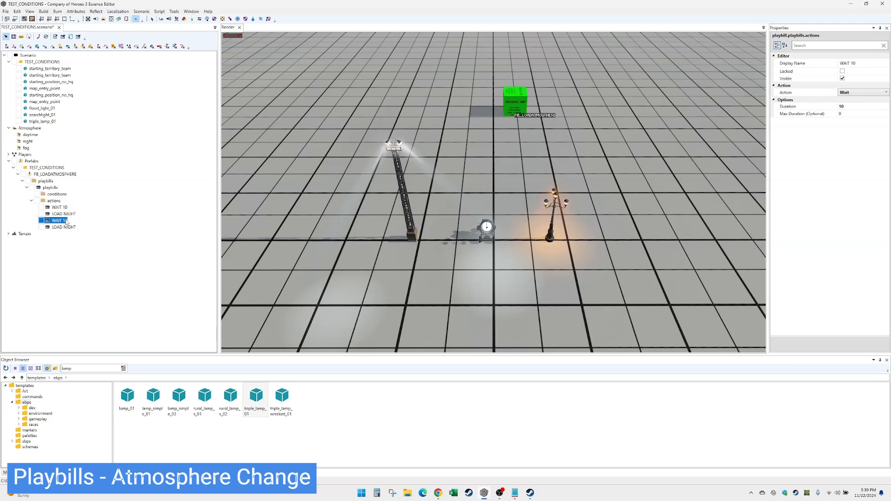
{"action": "left_click", "coordinate": [69, 227]}
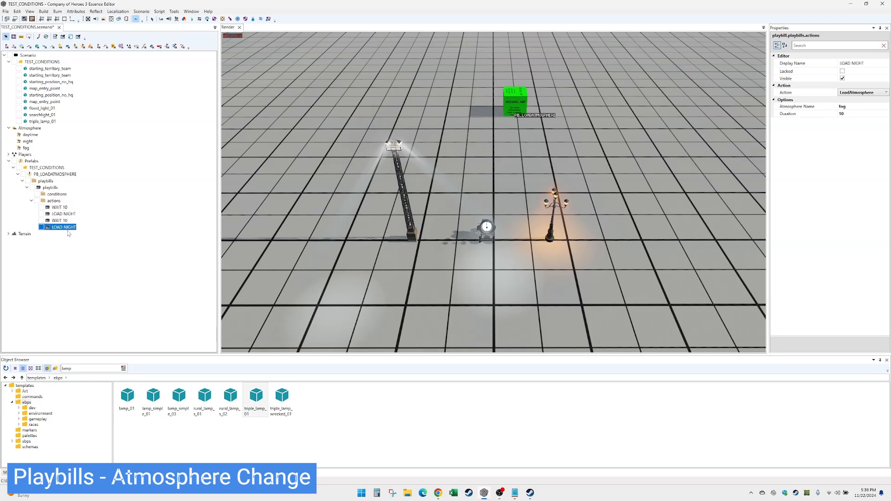
Rename the fourth action from LOAD NIGHT to LOAD FOG.
{"action": "double_click", "coordinate": [858, 63]}
{"action": "type", "text": "FOG"}
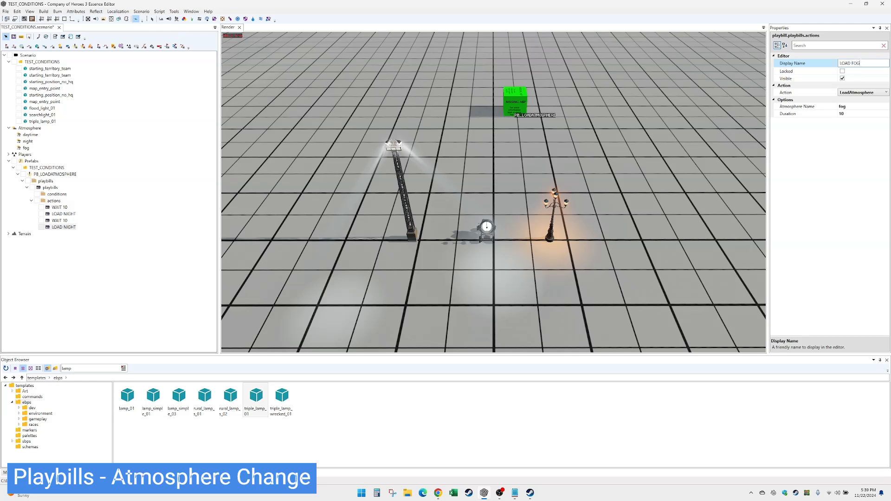
{"action": "key", "text": "Return"}
Review the LOAD FOG and second WAIT 10 actions, then save the scenario.
{"action": "left_click", "coordinate": [60, 227]}
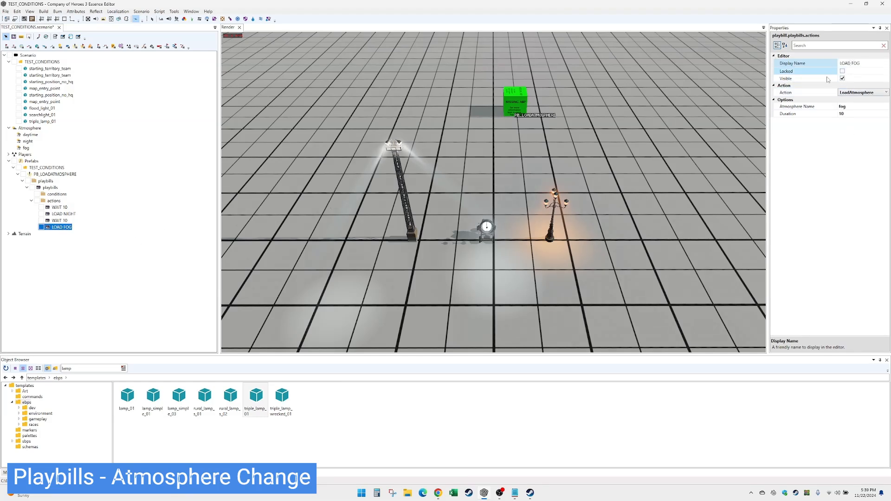
{"action": "left_click", "coordinate": [865, 114]}
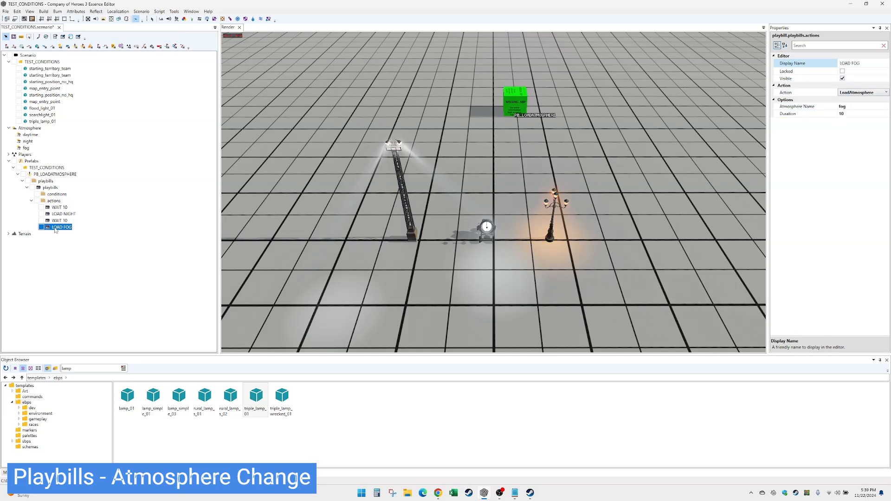
{"action": "left_click", "coordinate": [59, 221]}
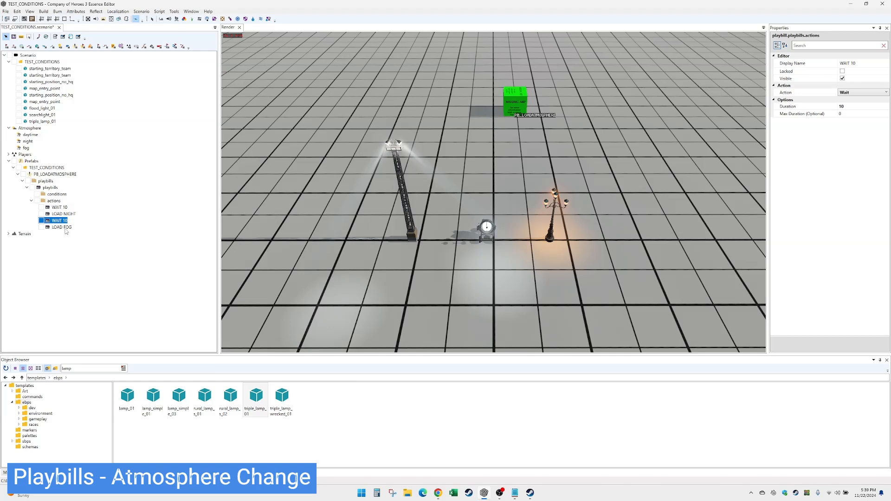
{"action": "left_click", "coordinate": [63, 227]}
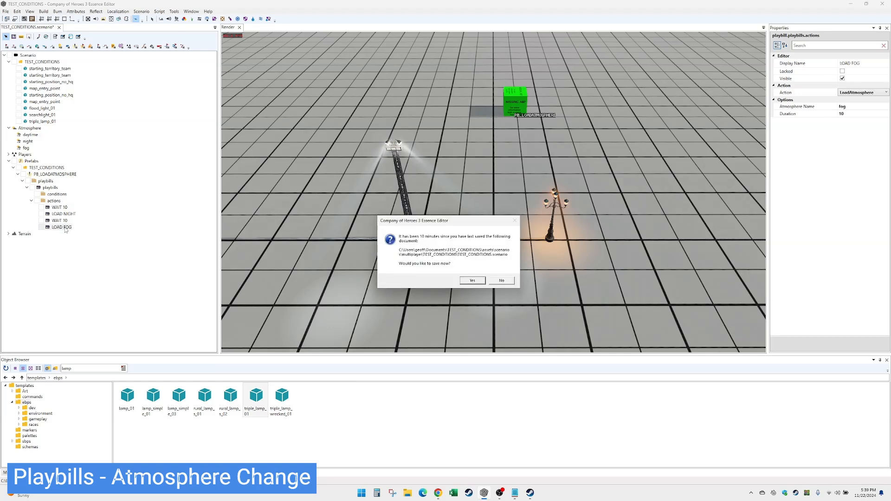
{"action": "left_click", "coordinate": [472, 281]}
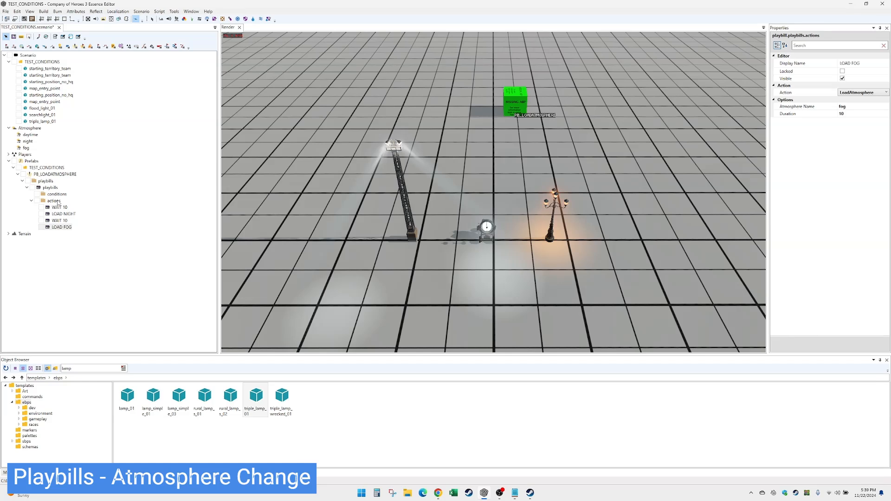
Duplicate the second WAIT 10 action and move the copy below LOAD FOG.
{"action": "left_click", "coordinate": [58, 221]}
{"action": "key", "text": "ctrl+d"}
{"action": "left_click_drag", "start_coordinate": [63, 228], "coordinate": [63, 236]}
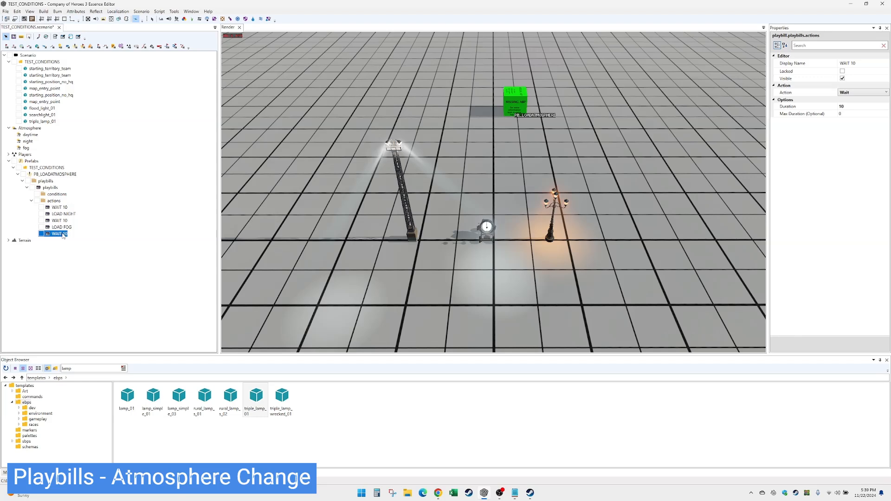
Append a Loop action named LOOP to the actions and build the mod.
{"action": "right_click", "coordinate": [54, 201]}
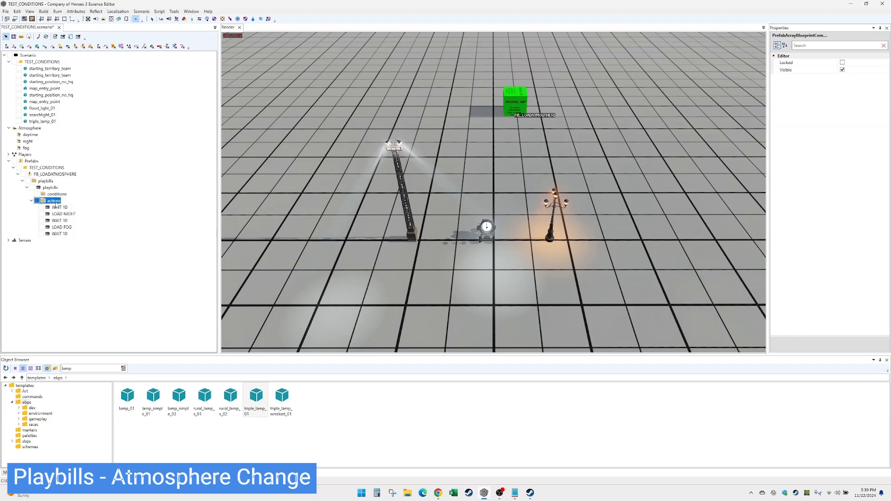
{"action": "left_click", "coordinate": [66, 207]}
{"action": "left_click", "coordinate": [863, 93]}
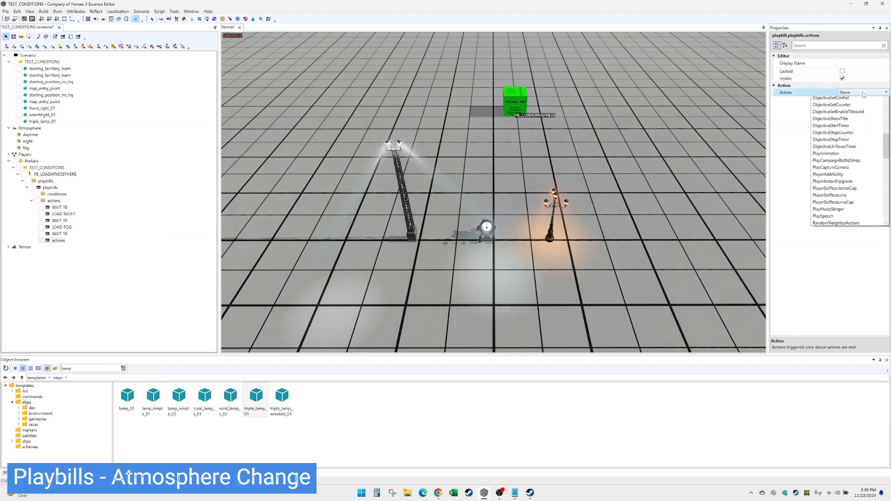
{"action": "left_click", "coordinate": [833, 108]}
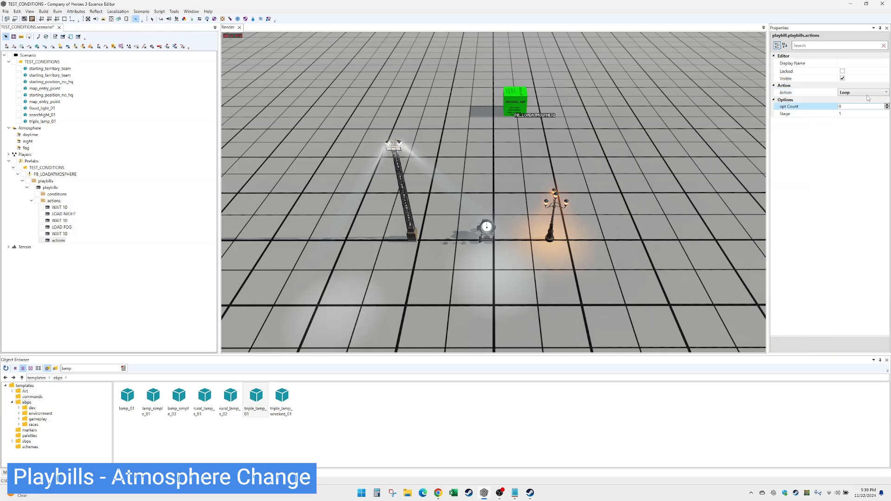
{"action": "left_click", "coordinate": [857, 64]}
{"action": "type", "text": "LOP"}
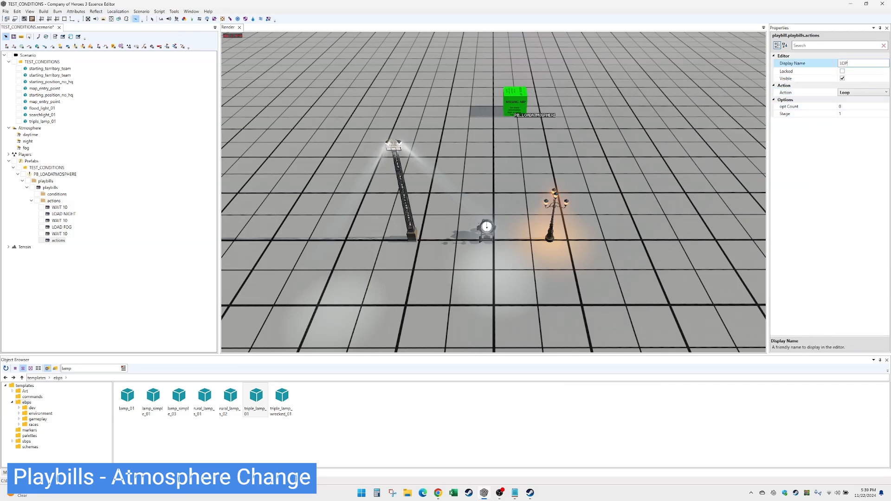
{"action": "key", "text": "BackSpace"}
{"action": "type", "text": "OP"}
{"action": "left_click", "coordinate": [55, 240]}
{"action": "left_click", "coordinate": [43, 11]}
{"action": "left_click", "coordinate": [59, 19]}
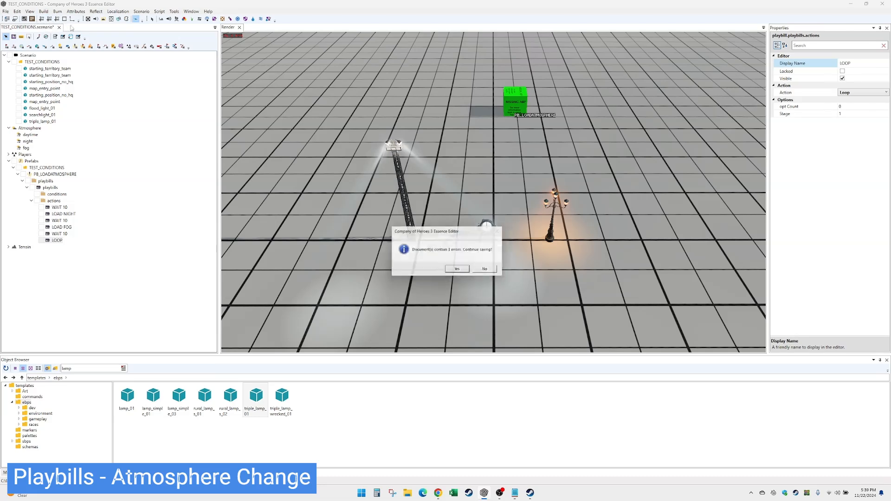
Continue the build despite the three unset-material errors, then return to the Object Browser.
{"action": "left_click", "coordinate": [458, 270]}
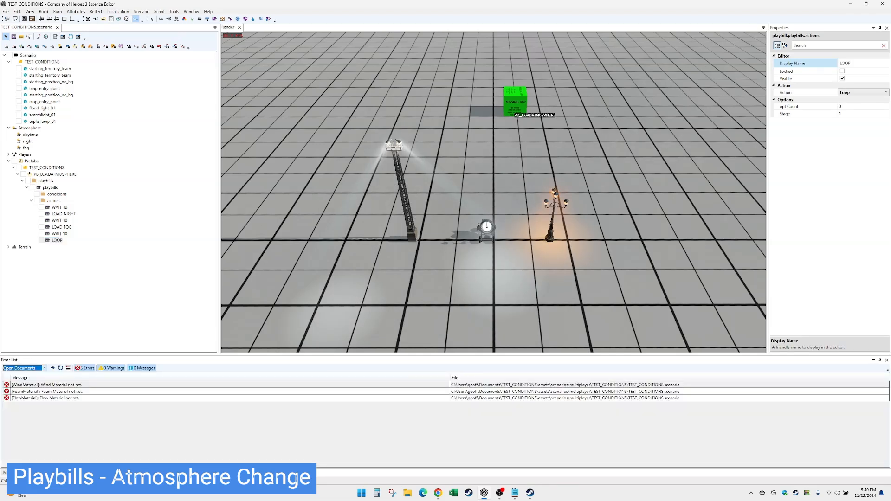
{"action": "left_click", "coordinate": [69, 472]}
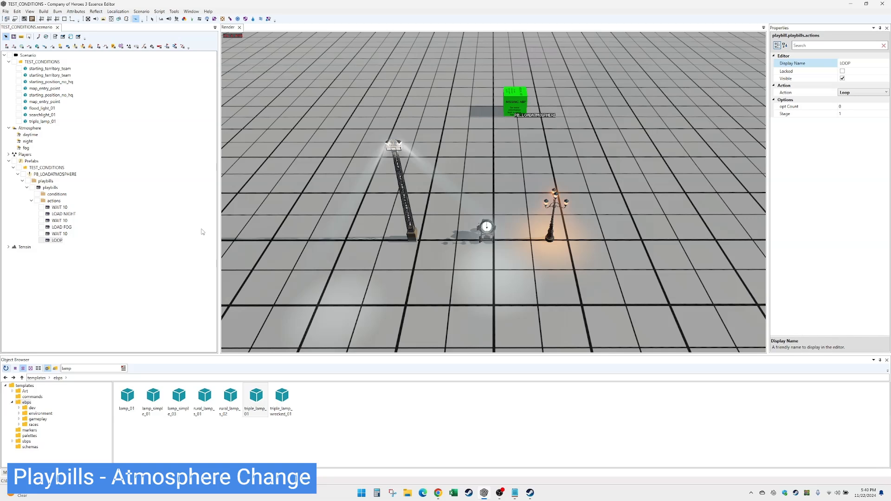
{"action": "left_click", "coordinate": [6, 12]}
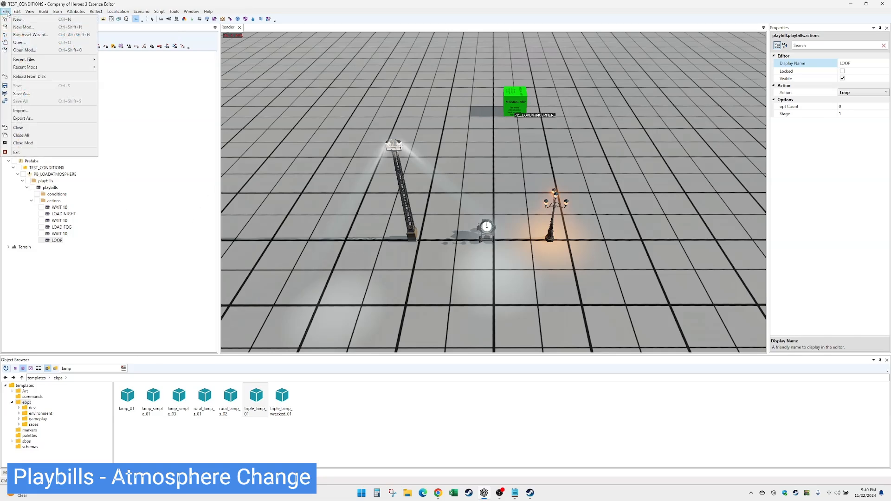
Create a new Scenario mod with name and display name TEST_WEATHER.
{"action": "left_click", "coordinate": [48, 27]}
{"action": "left_click", "coordinate": [328, 206]}
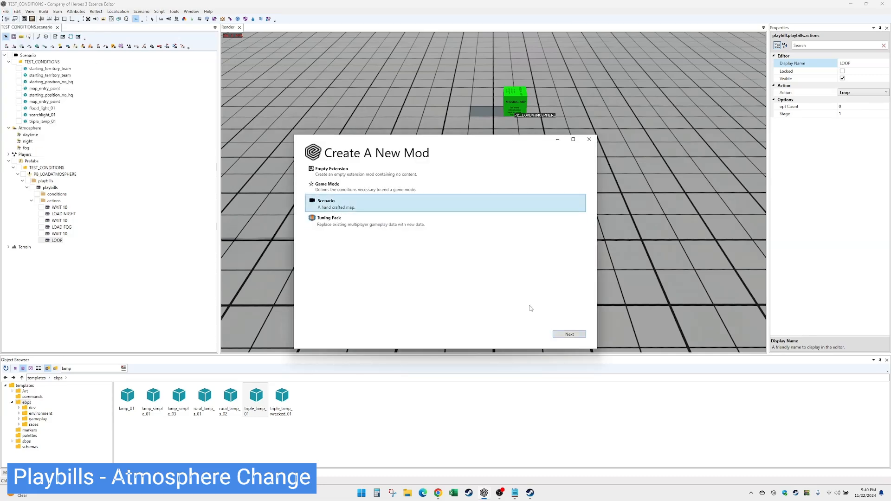
{"action": "left_click", "coordinate": [563, 334]}
{"action": "type", "text": "TEST "}
{"action": "type", "text": "WEATHER"}
{"action": "key", "text": "ctrl+a"}
{"action": "key", "text": "ctrl+c"}
{"action": "key", "text": "Tab"}
{"action": "key", "text": "ctrl+v"}
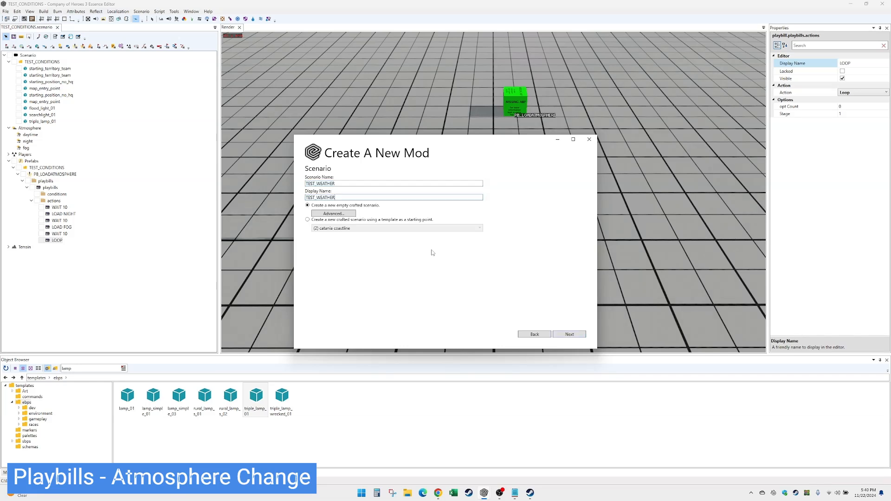
{"action": "left_click", "coordinate": [572, 334]}
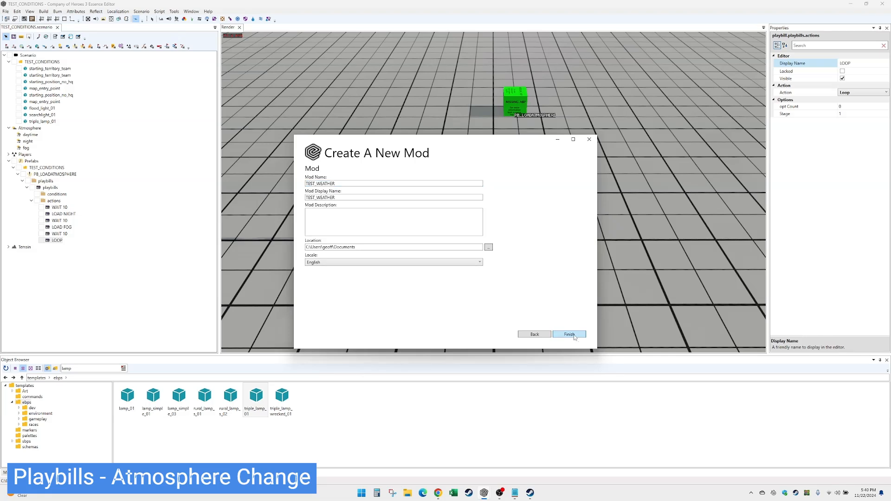
{"action": "left_click", "coordinate": [573, 335]}
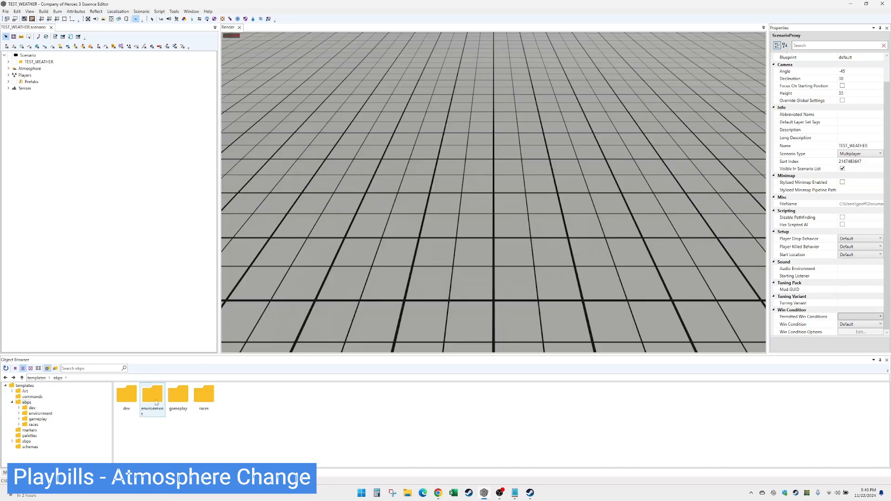
Add a playbill blueprint to the TEST_WEATHER prefab with a playbills entry.
{"action": "left_click", "coordinate": [8, 82]}
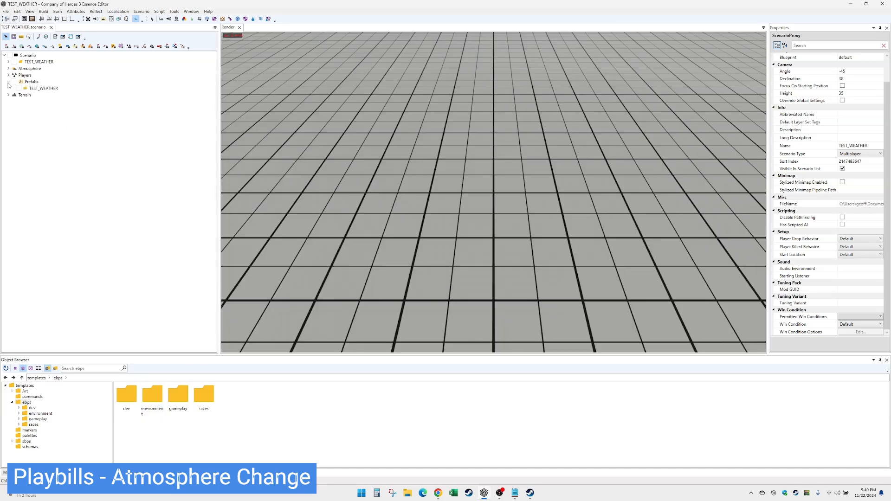
{"action": "right_click", "coordinate": [38, 88]}
{"action": "left_click", "coordinate": [56, 92]}
{"action": "left_click", "coordinate": [399, 256]}
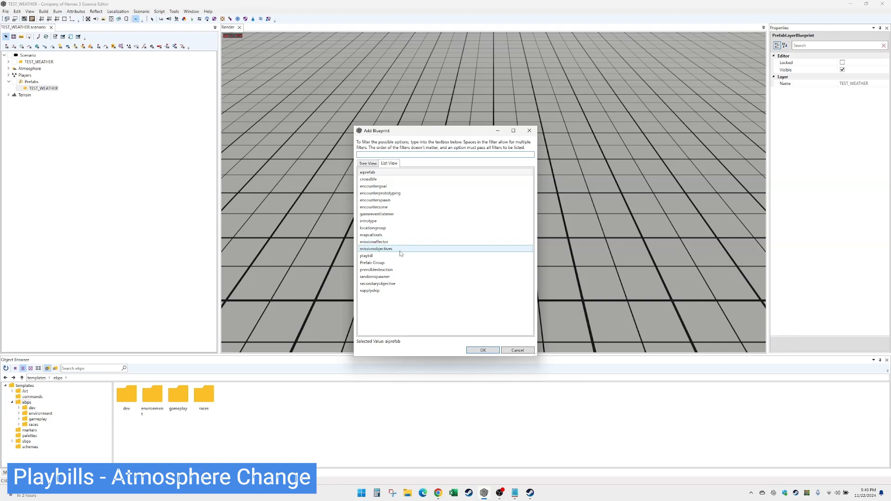
{"action": "double_click", "coordinate": [398, 256]}
{"action": "double_click", "coordinate": [39, 95]}
{"action": "right_click", "coordinate": [43, 102]}
{"action": "left_click", "coordinate": [54, 108]}
{"action": "double_click", "coordinate": [52, 109]}
Add a Wait action named WAIT 10 with a duration of 10.
{"action": "right_click", "coordinate": [58, 121]}
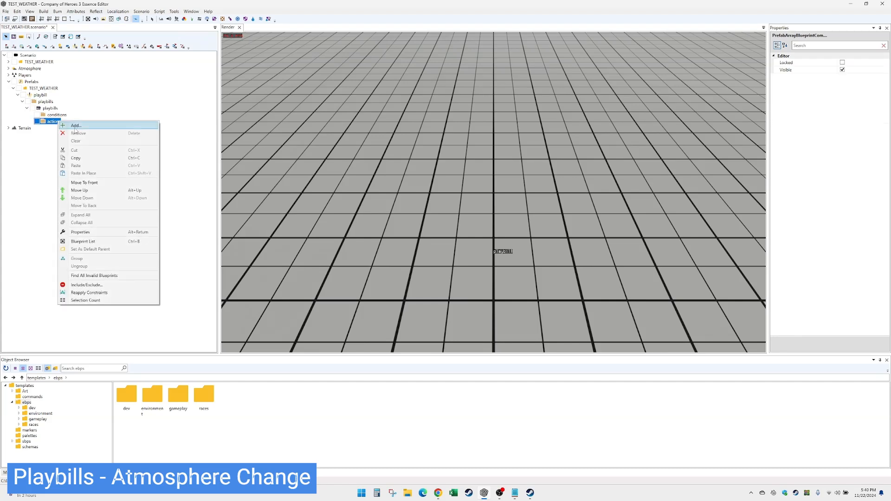
{"action": "left_click", "coordinate": [76, 126]}
{"action": "left_click", "coordinate": [859, 92]}
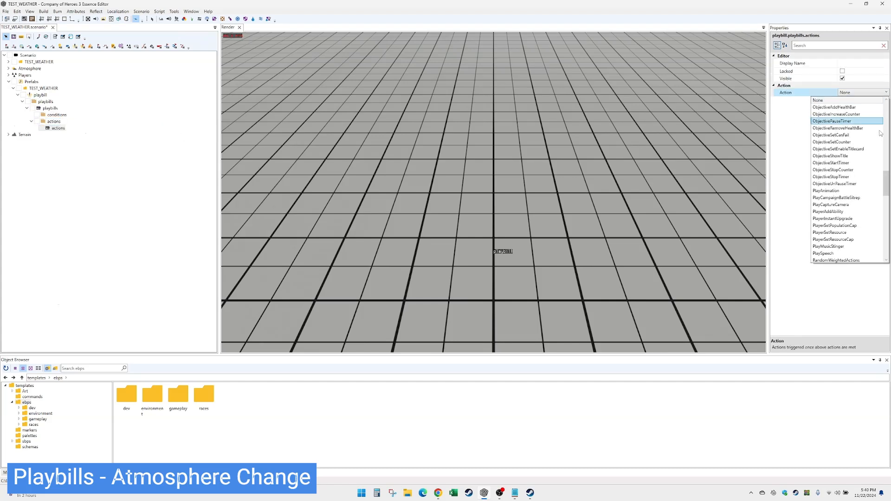
{"action": "scroll", "coordinate": [885, 210], "scroll_direction": "down", "scroll_amount": 5}
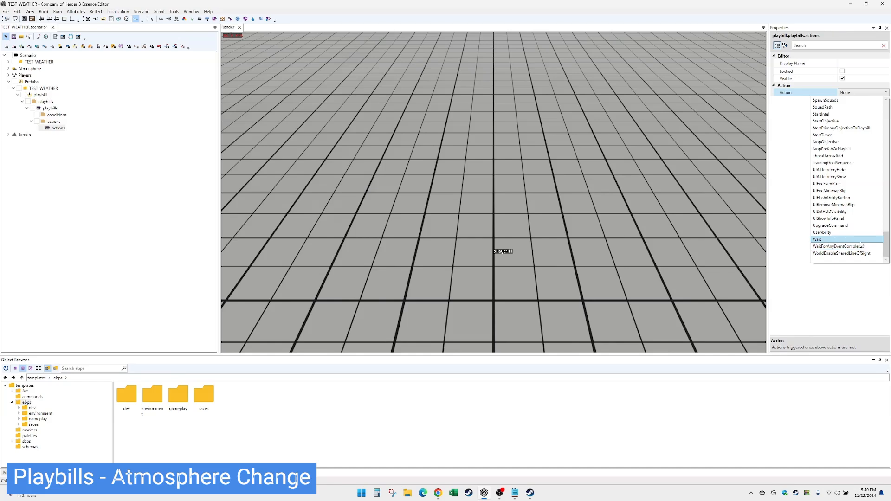
{"action": "left_click", "coordinate": [830, 241]}
{"action": "left_click", "coordinate": [847, 63]}
{"action": "type", "text": "WAIT 10"}
{"action": "key", "text": "Tab"}
{"action": "key", "text": "Tab"}
{"action": "key", "text": "Tab"}
{"action": "key", "text": "Tab"}
{"action": "type", "text": "10"}
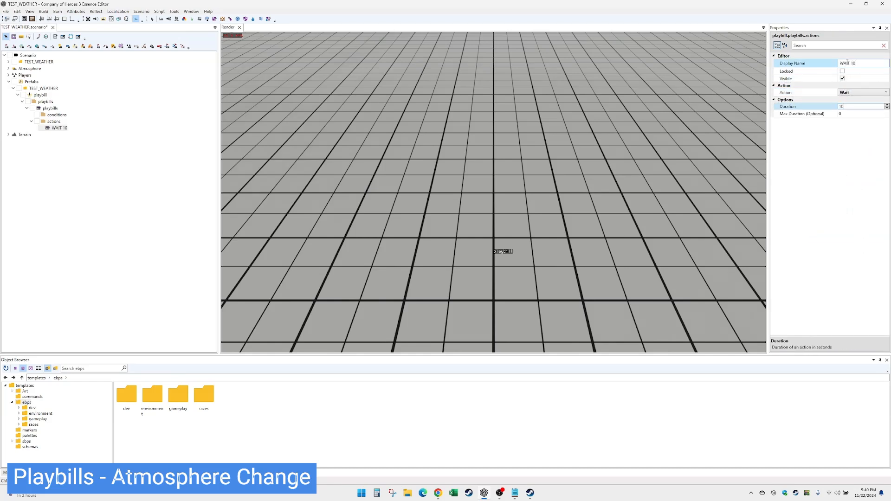
Add a second action of type LoadAtmosphere after WAIT 10.
{"action": "right_click", "coordinate": [60, 122]}
{"action": "left_click", "coordinate": [74, 128]}
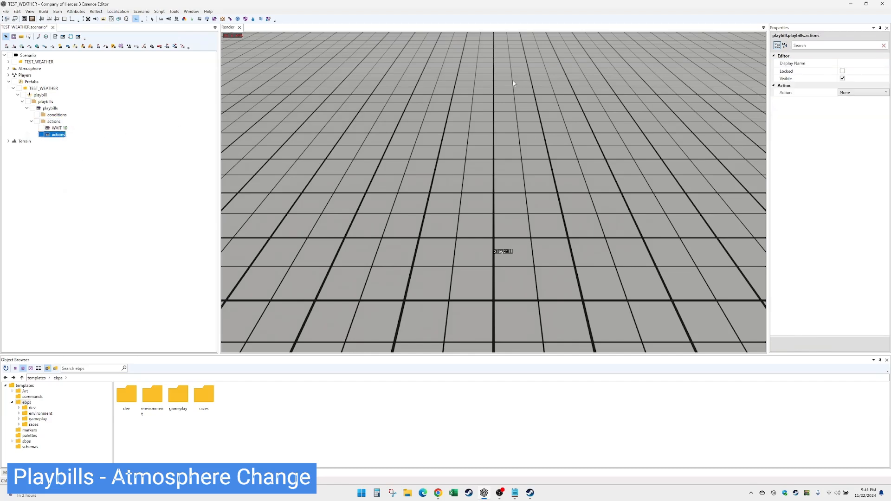
{"action": "left_click", "coordinate": [863, 93]}
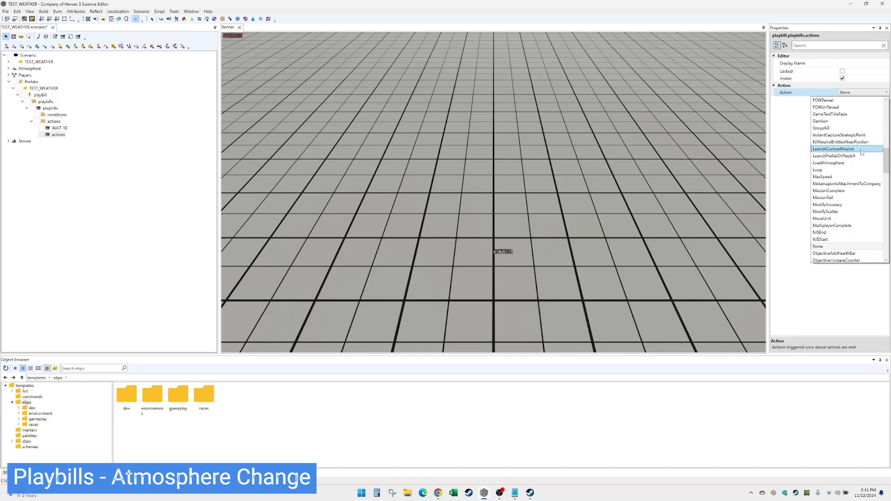
{"action": "left_click", "coordinate": [857, 163]}
{"action": "left_click", "coordinate": [863, 106]}
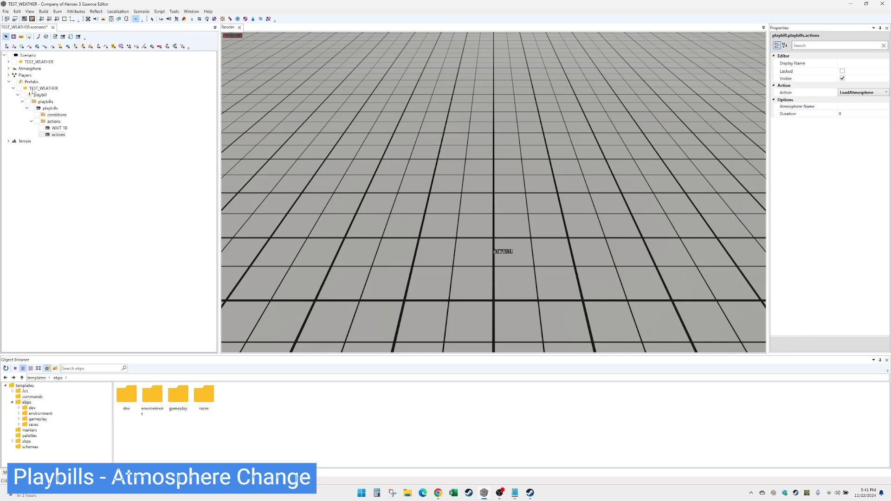
{"action": "left_click", "coordinate": [9, 68]}
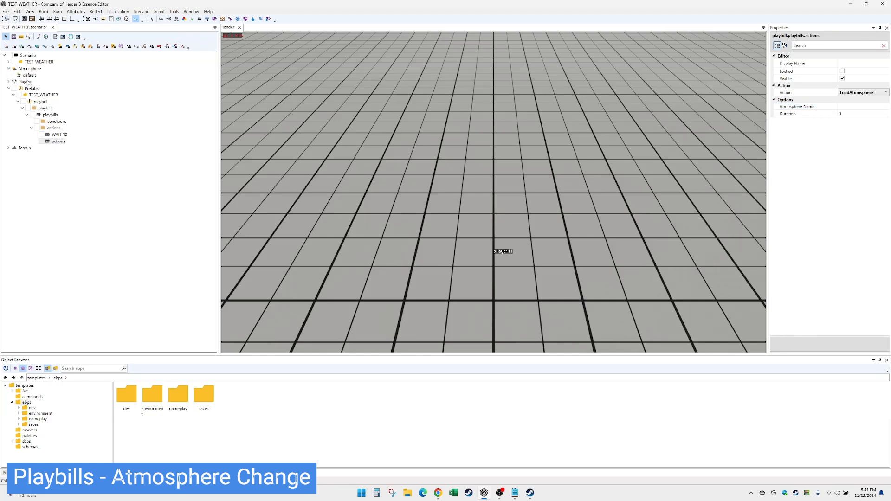
Rename the default atmosphere to day and copy it into night and fog atmospheres.
{"action": "left_click", "coordinate": [29, 75]}
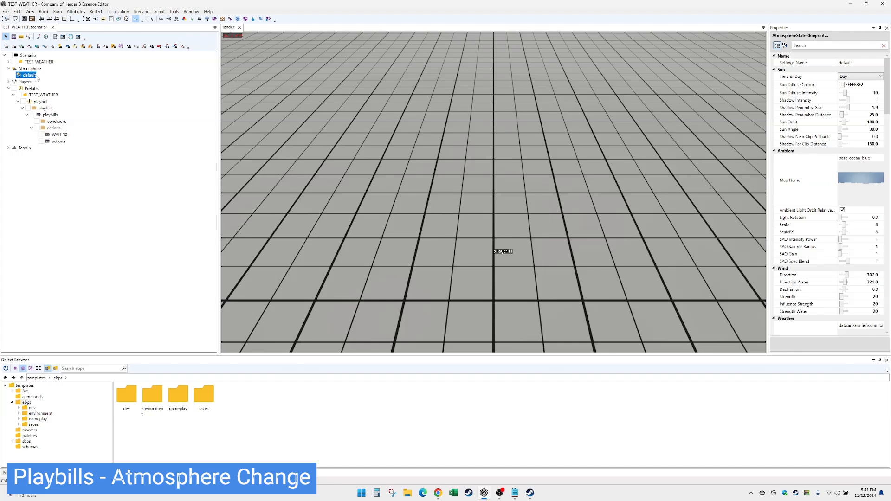
{"action": "left_click", "coordinate": [849, 63]}
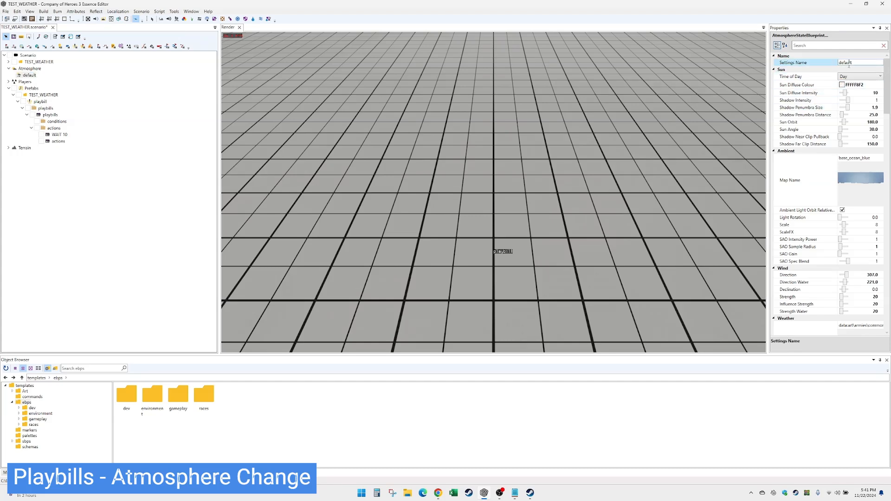
{"action": "type", "text": "day"}
{"action": "left_click", "coordinate": [34, 77]}
{"action": "key", "text": "ctrl+c"}
{"action": "key", "text": "ctrl+v"}
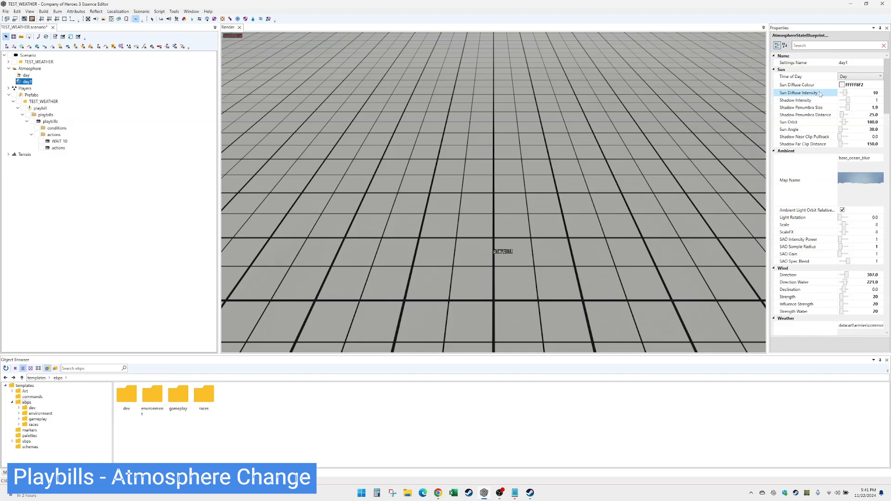
{"action": "left_click", "coordinate": [847, 63]}
{"action": "double_click", "coordinate": [847, 62]}
{"action": "type", "text": "night"}
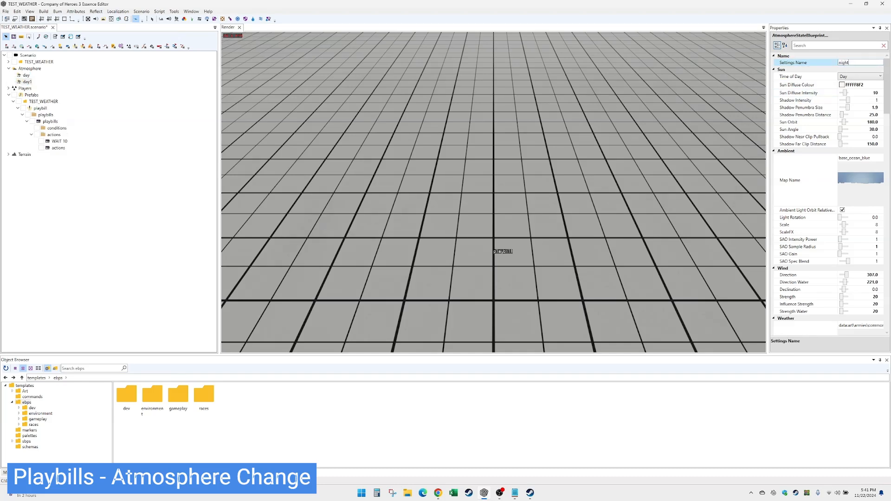
{"action": "left_click", "coordinate": [28, 82]}
{"action": "key", "text": "ctrl+v"}
{"action": "double_click", "coordinate": [851, 62]}
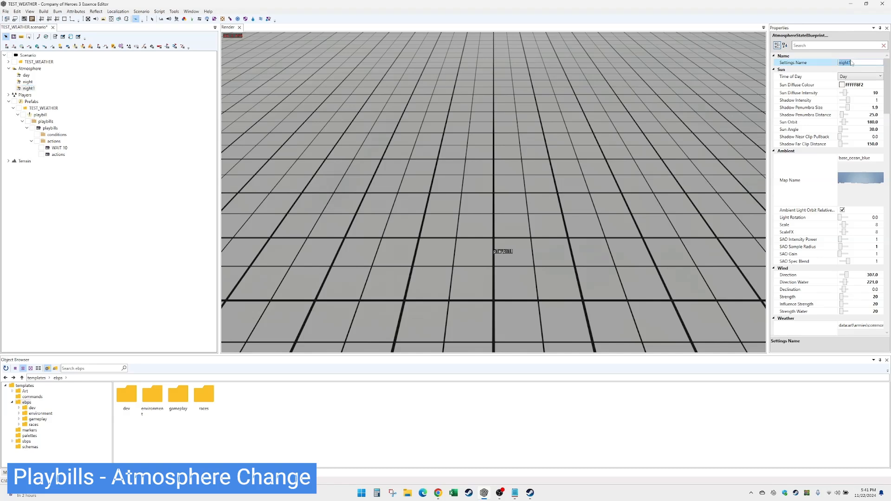
{"action": "type", "text": "fog"}
{"action": "left_click", "coordinate": [861, 77]}
Set night and fog to Dusk time of day, and fog's Fog Density to 1.
{"action": "left_click", "coordinate": [860, 77]}
{"action": "left_click", "coordinate": [855, 106]}
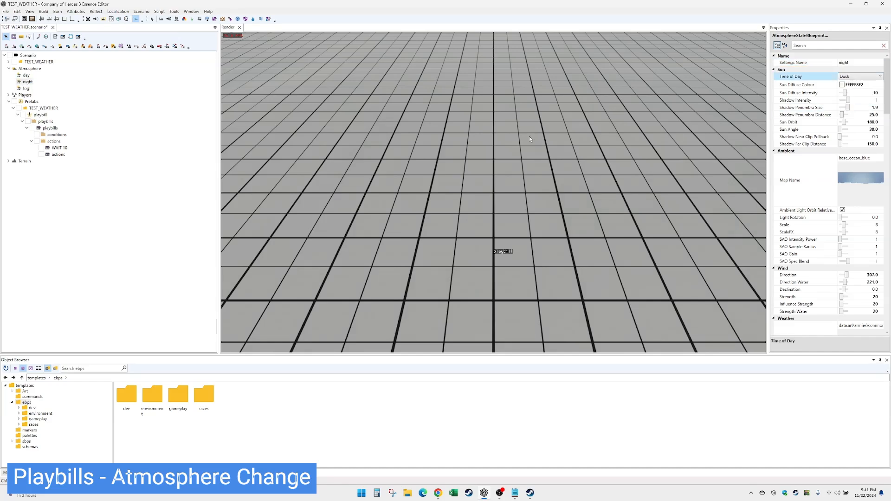
{"action": "left_click", "coordinate": [26, 89]}
{"action": "left_click", "coordinate": [858, 77]}
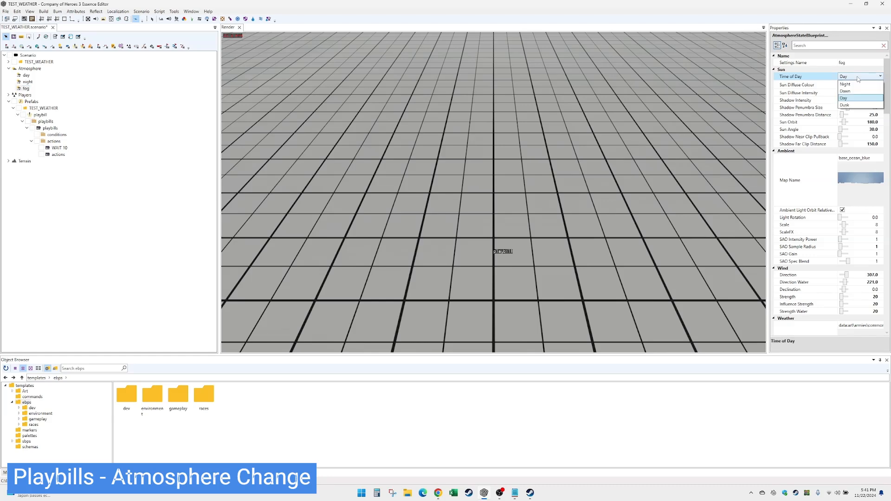
{"action": "left_click", "coordinate": [863, 106]}
{"action": "left_click_drag", "start_coordinate": [887, 112], "coordinate": [890, 188]}
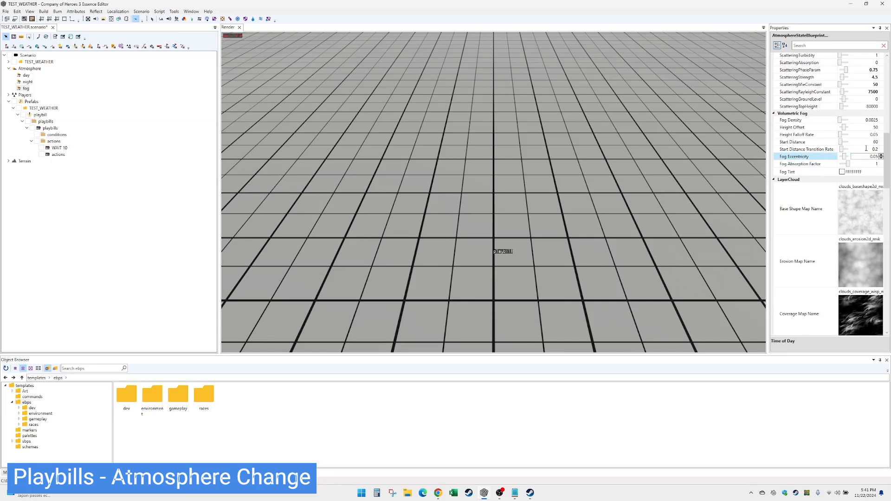
{"action": "left_click", "coordinate": [868, 119]}
{"action": "type", "text": "1"}
{"action": "key", "text": "Return"}
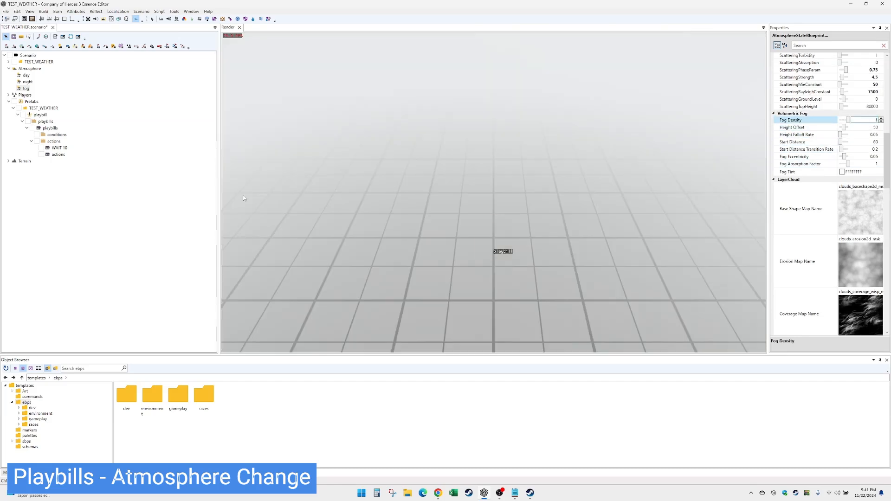
{"action": "left_click", "coordinate": [25, 79]}
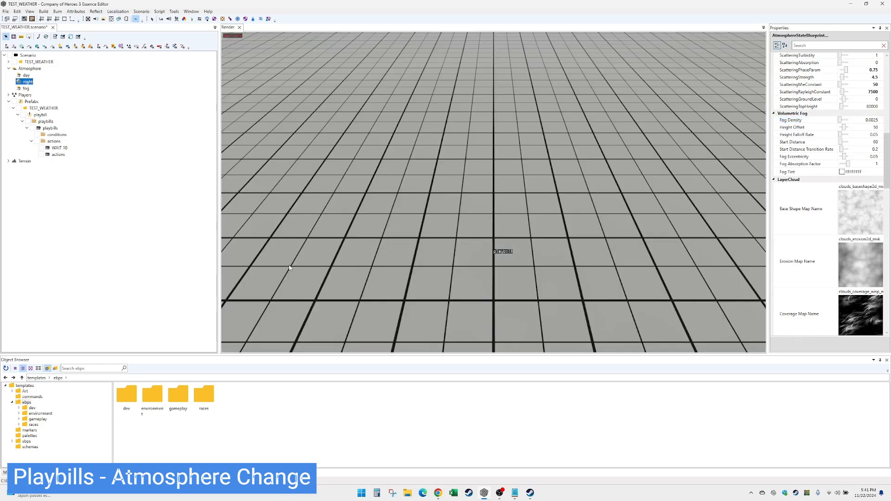
Search environment objects for lamp, place three triple_lamp_01 lamps, and preview under night.
{"action": "double_click", "coordinate": [155, 399]}
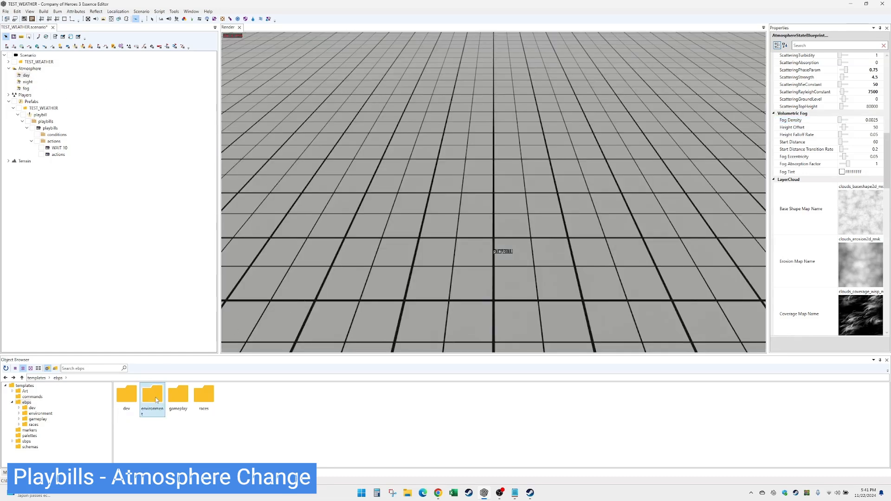
{"action": "left_click", "coordinate": [90, 367]}
{"action": "key", "text": "Return"}
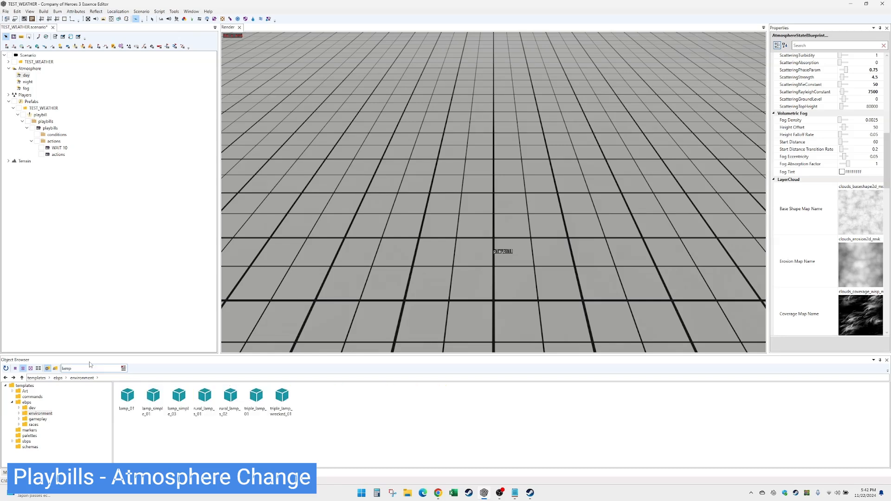
{"action": "left_click_drag", "start_coordinate": [256, 397], "coordinate": [475, 226]}
{"action": "left_click", "coordinate": [471, 230]}
{"action": "left_click", "coordinate": [586, 234]}
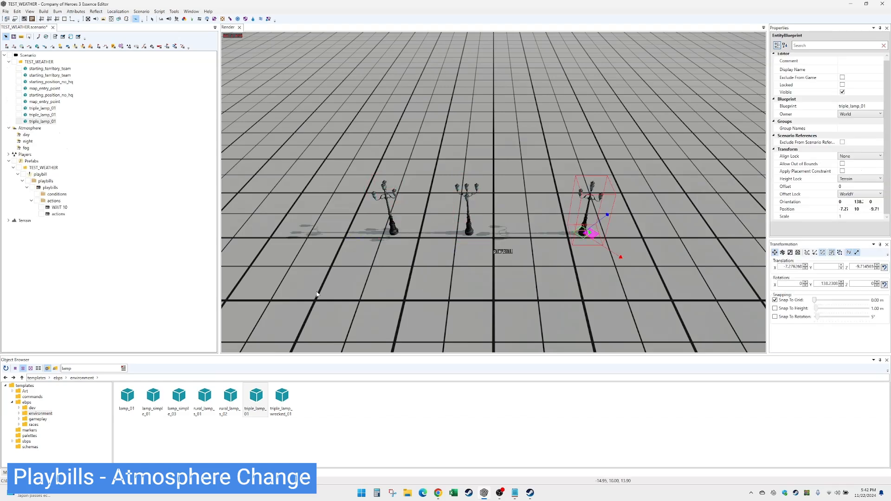
{"action": "left_click", "coordinate": [30, 142]}
Set the load action's atmosphere name to night with a duration of 10.
{"action": "left_click", "coordinate": [59, 215]}
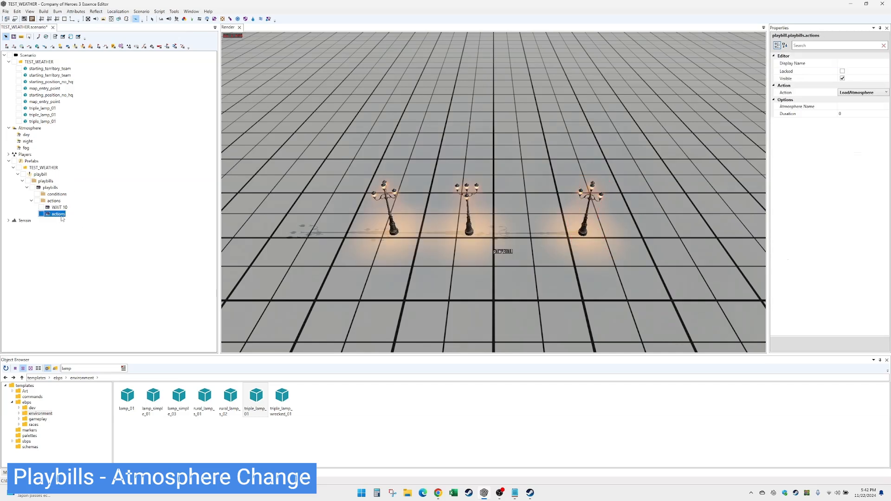
{"action": "left_click", "coordinate": [861, 64]}
{"action": "left_click", "coordinate": [856, 107]}
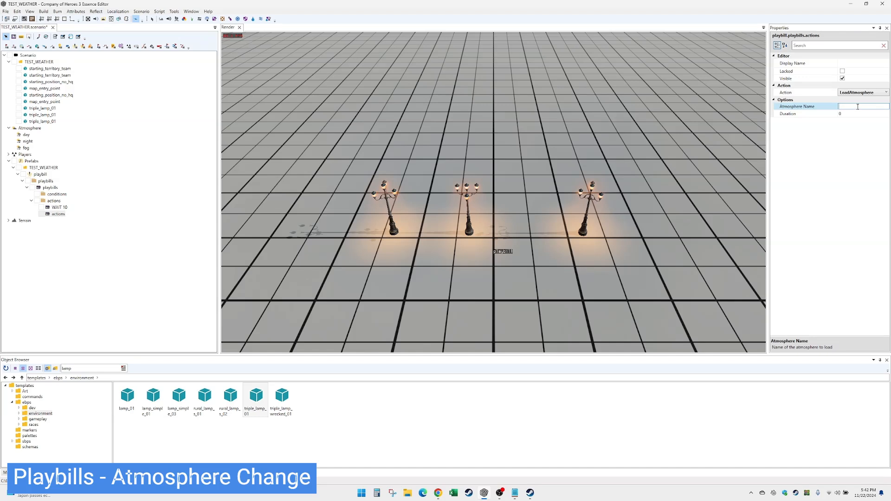
{"action": "type", "text": "night"}
{"action": "left_click", "coordinate": [863, 115]}
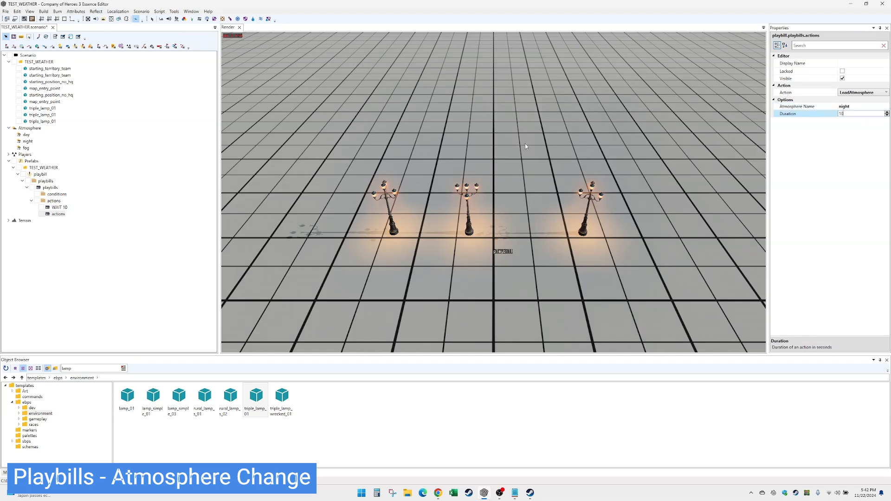
Place a WAIT 10 copy after the load action and name it LOAD NIGHT.
{"action": "left_click", "coordinate": [59, 207]}
{"action": "key", "text": "ctrl+d"}
{"action": "left_click_drag", "start_coordinate": [62, 213], "coordinate": [63, 221]}
{"action": "left_click", "coordinate": [63, 213]}
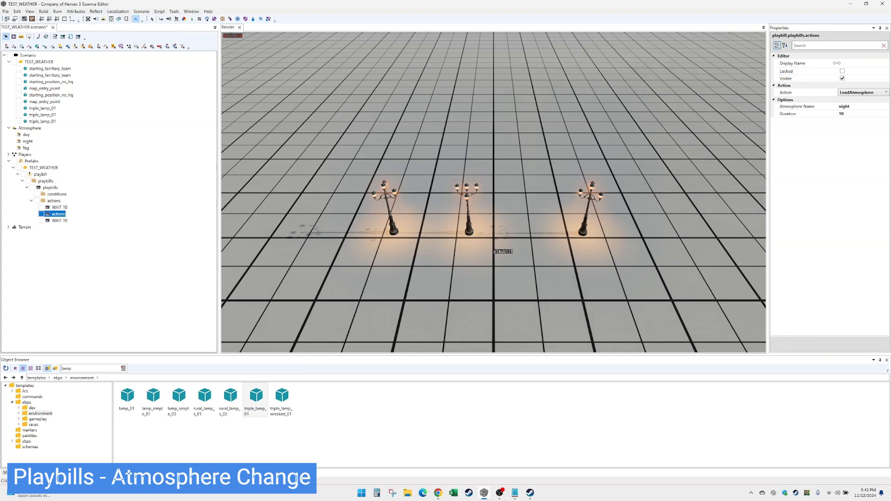
{"action": "left_click", "coordinate": [872, 64]}
{"action": "type", "text": "LOAD NIGHT"}
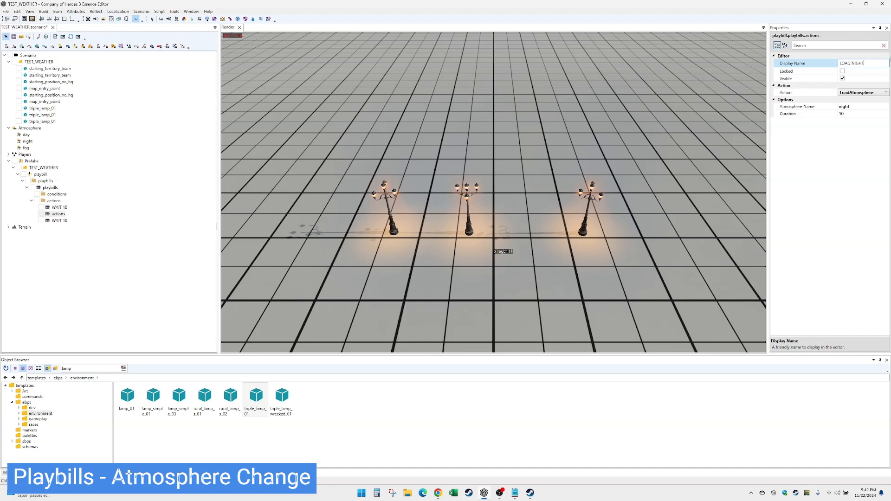
{"action": "left_click", "coordinate": [62, 215]}
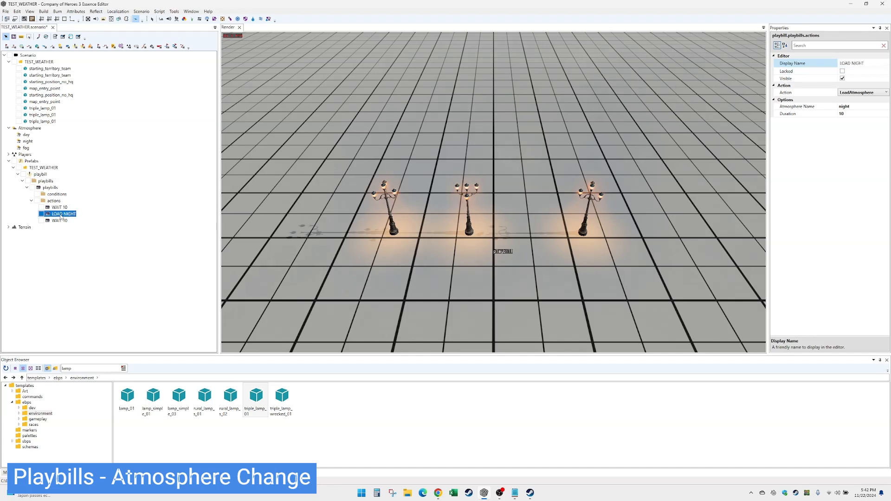
Duplicate LOAD NIGHT below the second WAIT 10 as LOAD FOG, loading fog.
{"action": "key", "text": "ctrl+d"}
{"action": "left_click_drag", "start_coordinate": [63, 220], "coordinate": [64, 229]}
{"action": "left_click", "coordinate": [856, 107]}
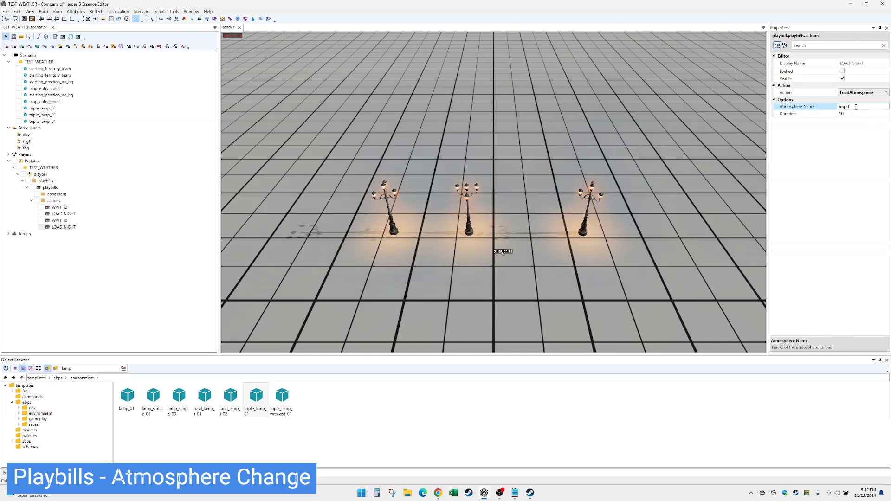
{"action": "type", "text": "fog"}
{"action": "double_click", "coordinate": [858, 63]}
{"action": "type", "text": "F"}
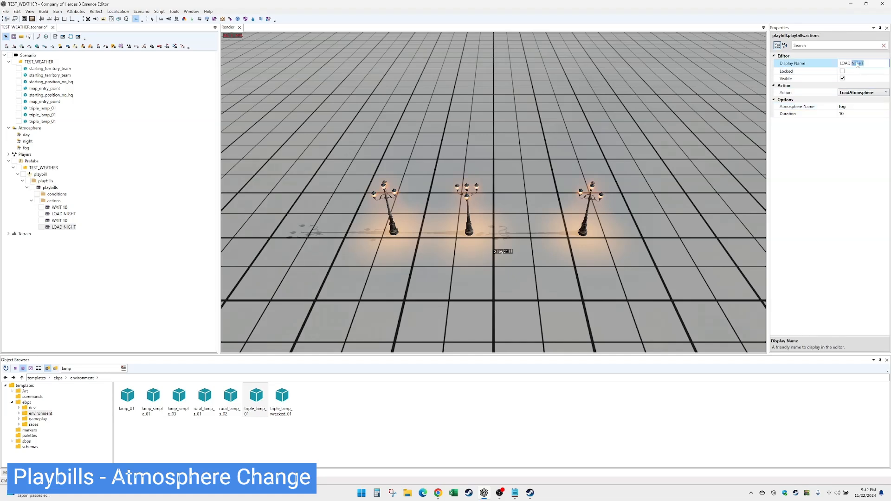
{"action": "type", "text": "OG"}
{"action": "key", "text": "Return"}
Duplicate the WAIT 10 action and move the copy below LOAD FOG.
{"action": "left_click", "coordinate": [66, 221]}
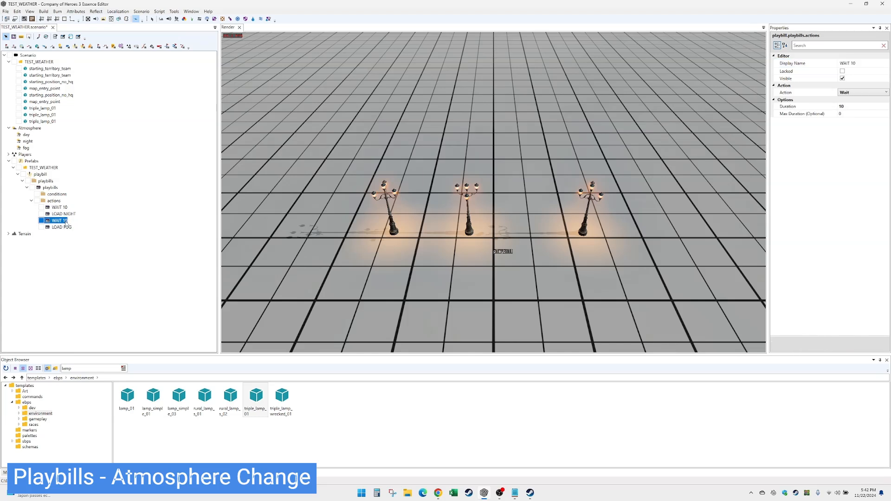
{"action": "key", "text": "ctrl+d"}
{"action": "left_click_drag", "start_coordinate": [61, 228], "coordinate": [64, 237]}
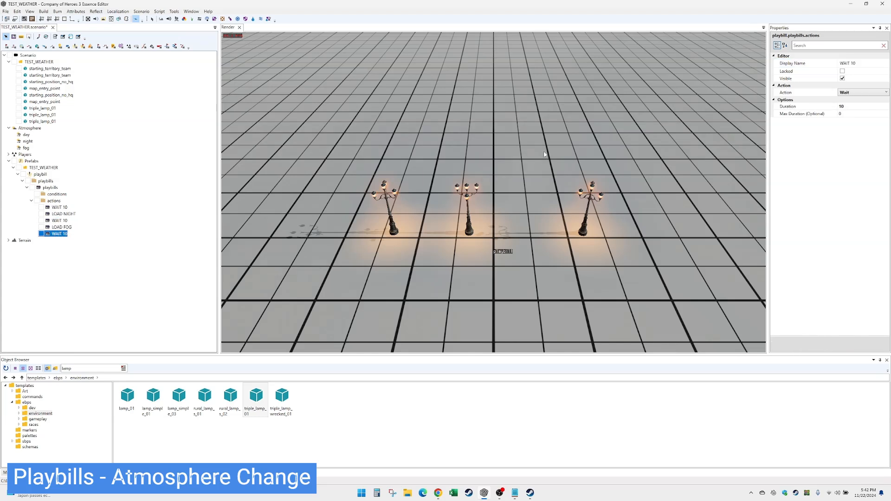
Add a Loop action with the loop count option checked, named LOOP.
{"action": "left_click", "coordinate": [53, 200]}
{"action": "right_click", "coordinate": [53, 201]}
{"action": "left_click", "coordinate": [65, 205]}
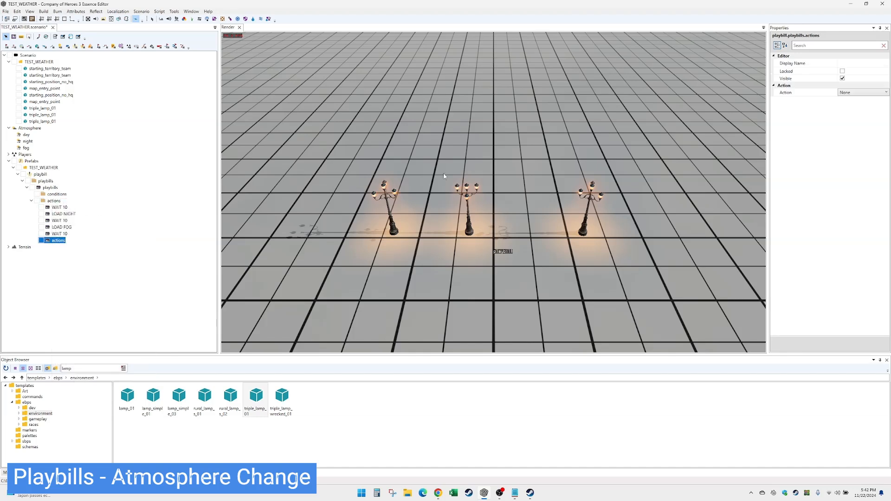
{"action": "left_click", "coordinate": [863, 92]}
{"action": "scroll", "coordinate": [853, 110], "scroll_direction": "up", "scroll_amount": 5}
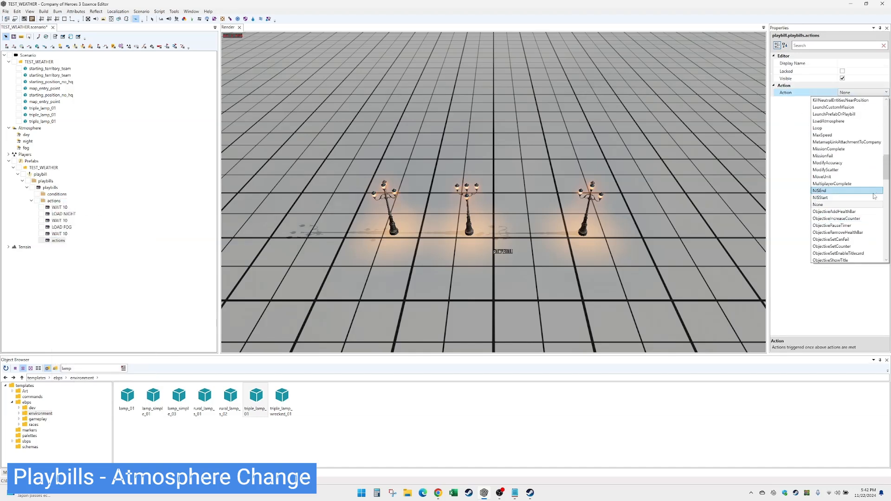
{"action": "left_click", "coordinate": [849, 133]}
{"action": "left_click", "coordinate": [852, 107]}
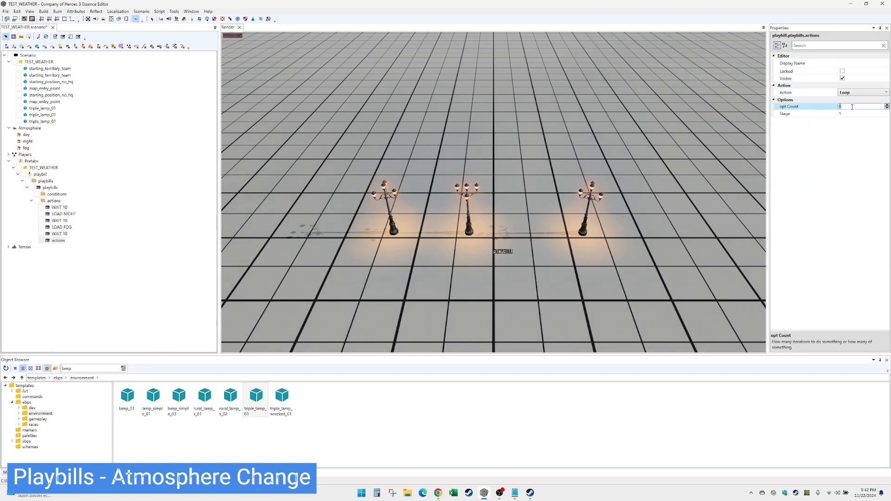
{"action": "left_click", "coordinate": [861, 63]}
{"action": "type", "text": "LOOP"}
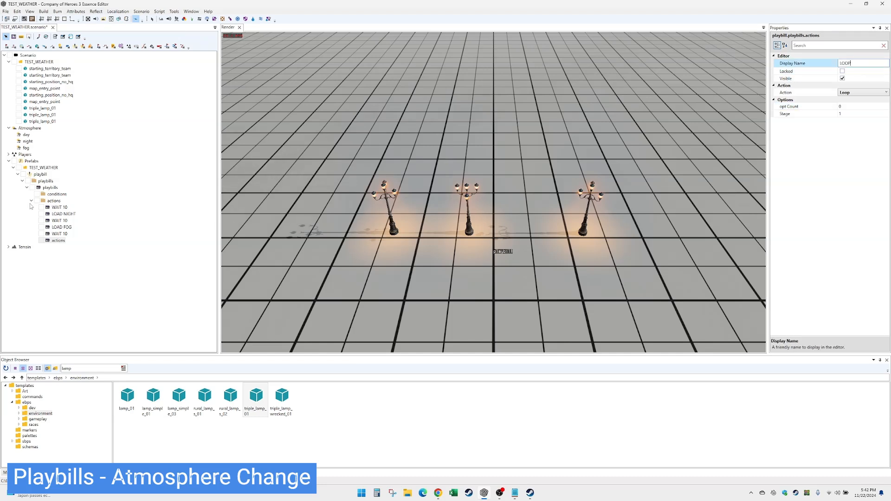
Review the actions in order: WAIT 10, LOAD NIGHT, LOAD FOG, WAIT 10, LOOP.
{"action": "left_click", "coordinate": [56, 207]}
{"action": "left_click", "coordinate": [64, 214]}
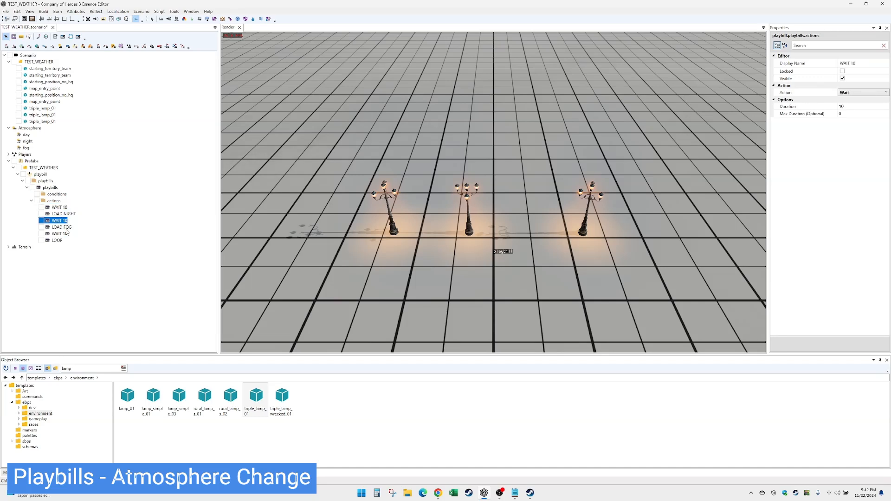
{"action": "left_click", "coordinate": [65, 227]}
{"action": "left_click", "coordinate": [59, 234]}
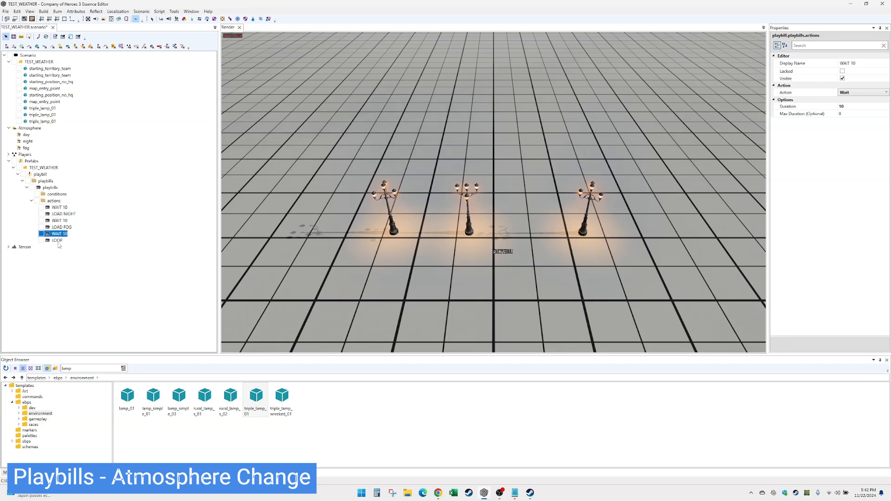
{"action": "left_click", "coordinate": [57, 240]}
{"action": "left_click", "coordinate": [41, 174]}
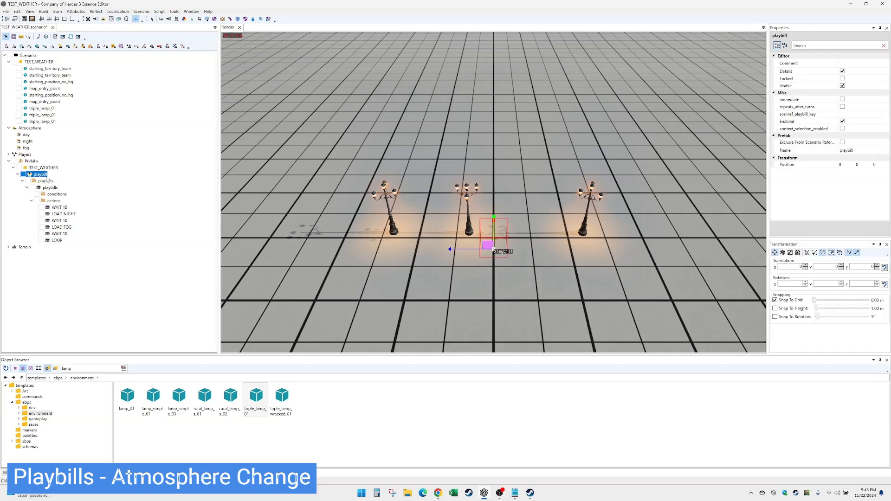
Make the playbill start immediately and rename it PB_WEATHER.
{"action": "left_click", "coordinate": [842, 99]}
{"action": "left_click", "coordinate": [855, 149]}
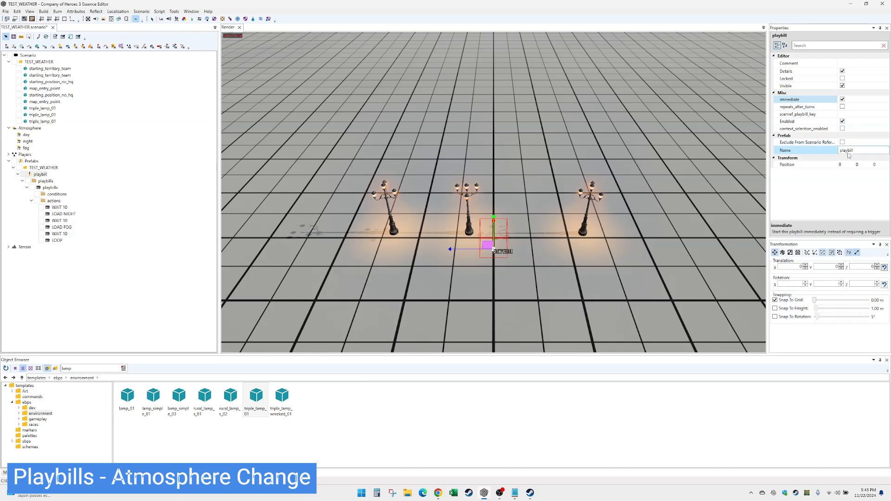
{"action": "type", "text": "P"}
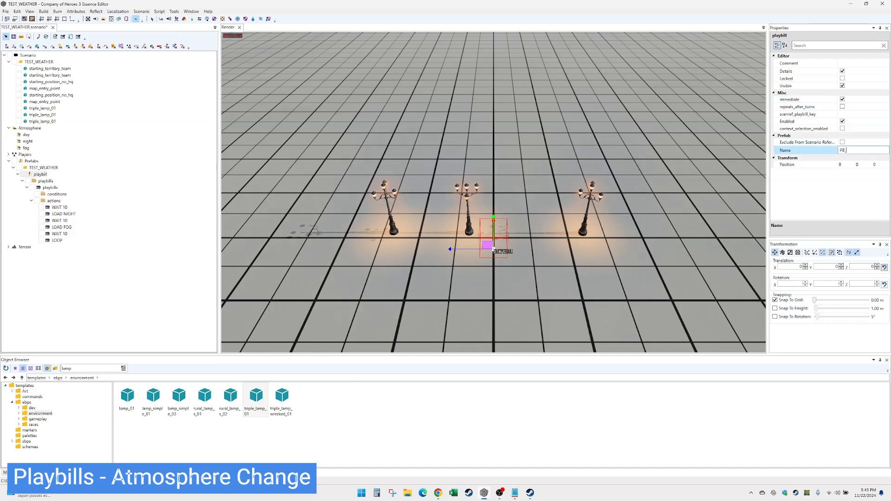
{"action": "type", "text": "B_WEATHER"}
{"action": "left_click", "coordinate": [42, 175]}
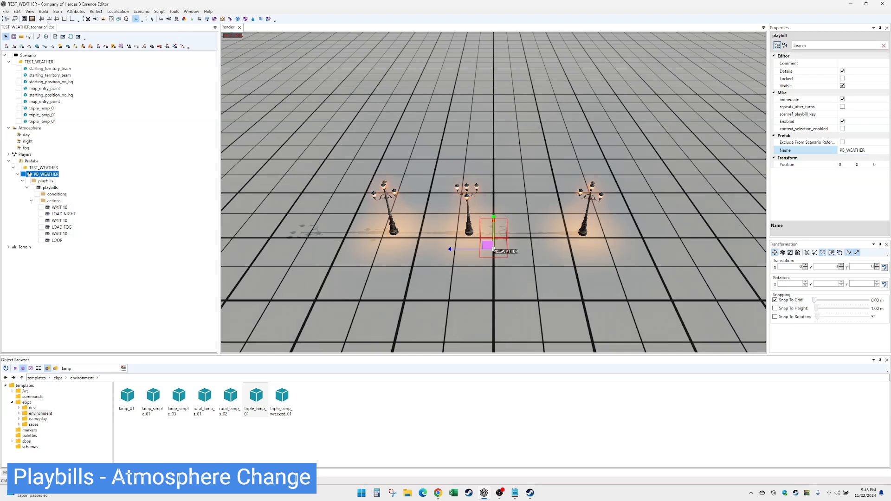
Build the mod and launch Company of Heroes 3 from the Steam tray.
{"action": "left_click", "coordinate": [43, 12]}
{"action": "left_click", "coordinate": [53, 20]}
{"action": "right_click", "coordinate": [796, 493]}
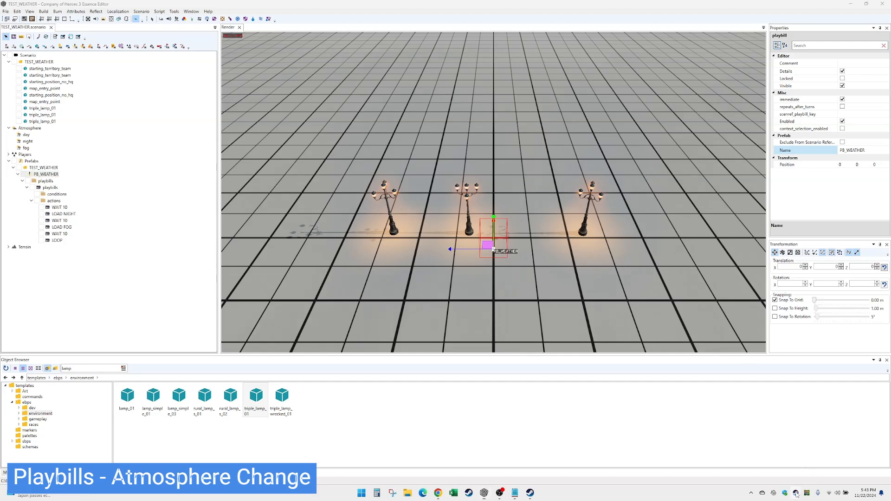
{"action": "left_click", "coordinate": [840, 388]}
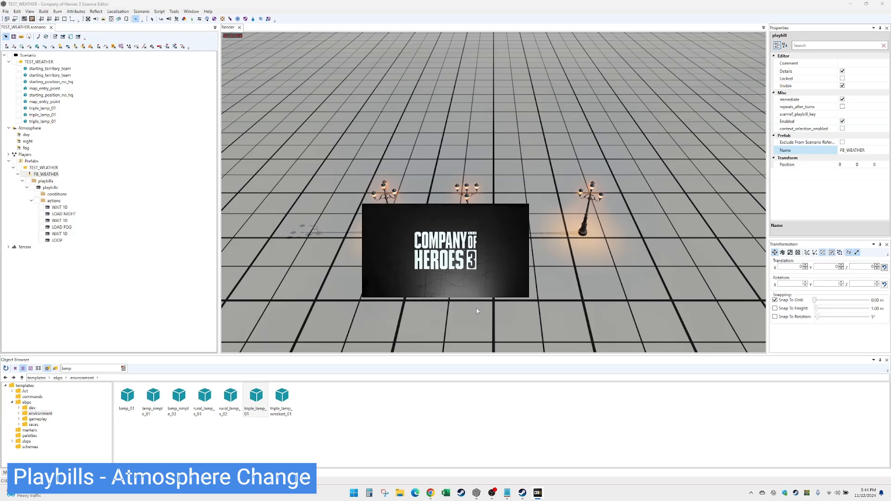
Wait for Company of Heroes 3 to load to its Quick Match / Custom Game menu.
{"action": "mouse_move", "coordinate": [538, 498]}
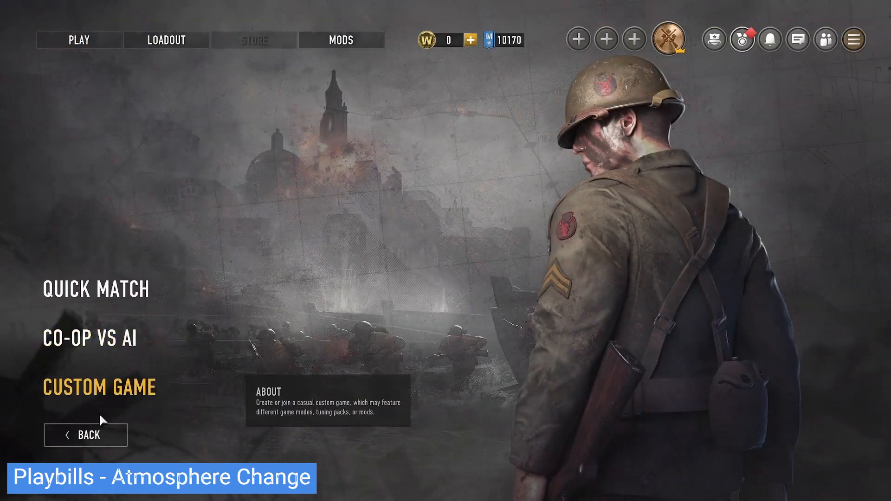
Leave the multiplayer menu and begin setting up a single-player skirmish.
{"action": "left_click", "coordinate": [105, 432]}
{"action": "left_click", "coordinate": [123, 289]}
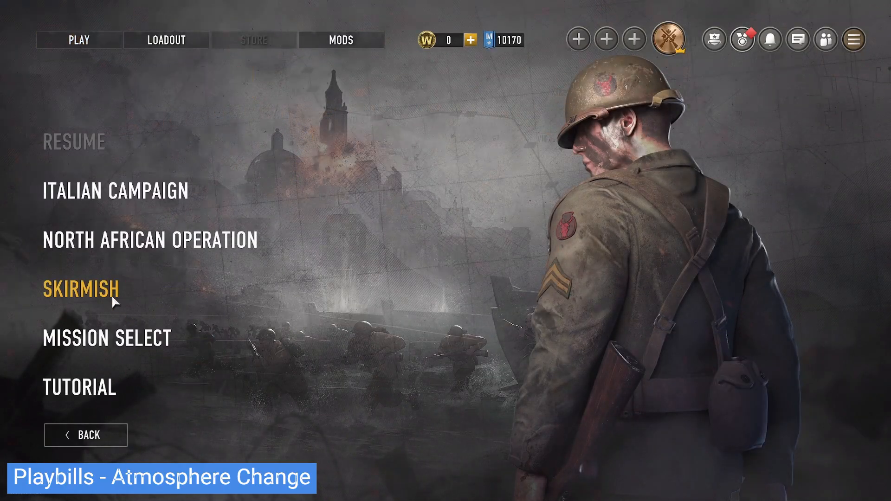
{"action": "left_click", "coordinate": [117, 290]}
{"action": "left_click", "coordinate": [118, 338]}
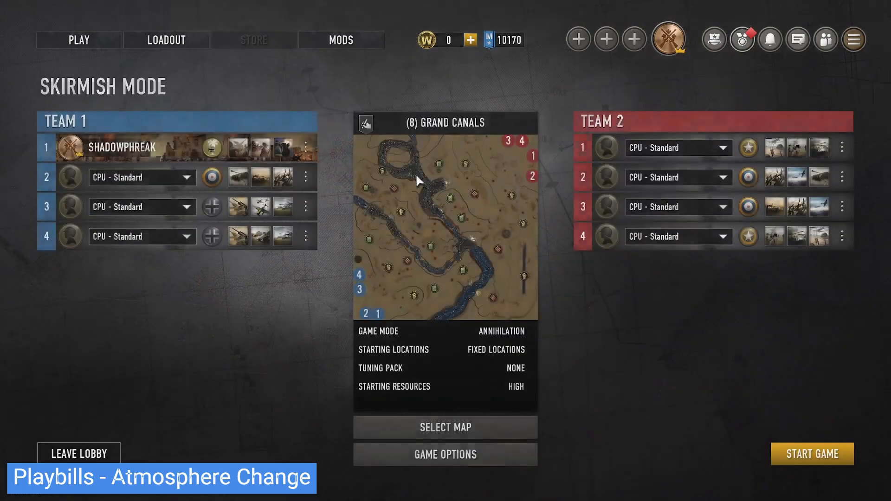
Select TEST_WEATHER from the modded maps as the skirmish map.
{"action": "left_click", "coordinate": [499, 421]}
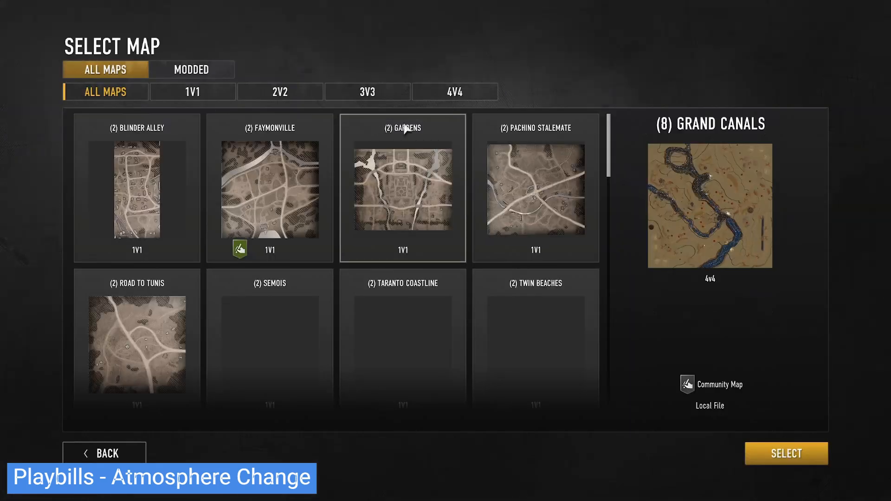
{"action": "left_click_drag", "start_coordinate": [608, 121], "coordinate": [618, 416]}
{"action": "scroll", "coordinate": [432, 306], "scroll_direction": "up", "scroll_amount": 3}
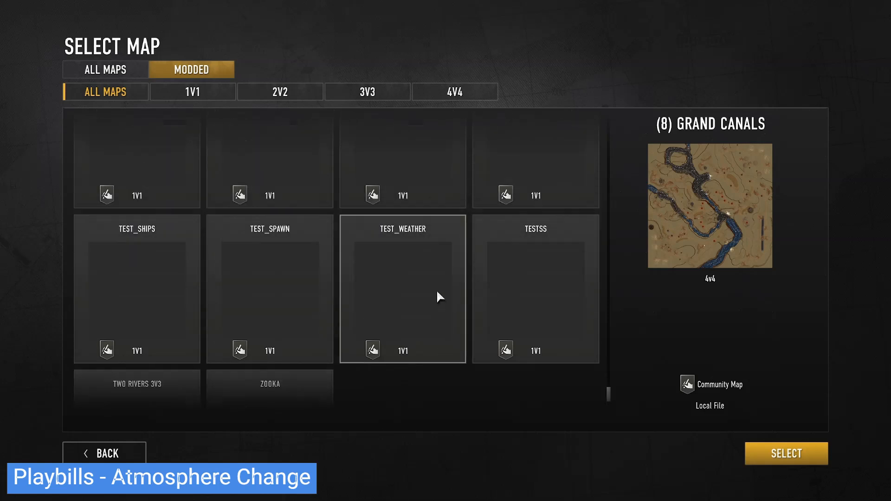
{"action": "left_click", "coordinate": [384, 270]}
{"action": "left_click", "coordinate": [781, 453]}
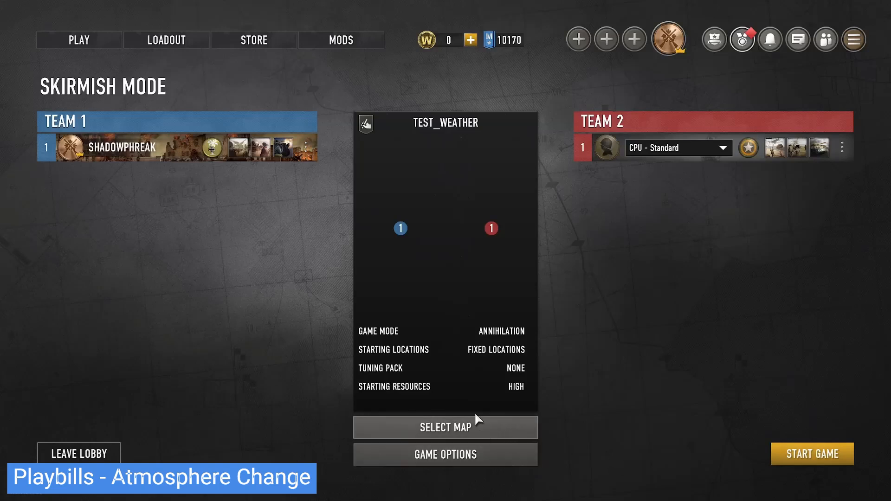
Set the game mode to CheatCommands Mod: Annihilation with Global AI off, save, and start.
{"action": "left_click", "coordinate": [497, 454]}
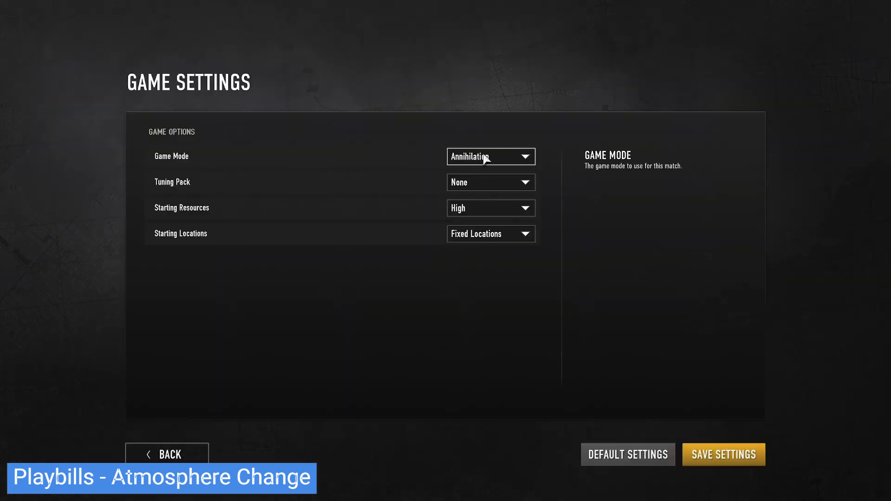
{"action": "left_click", "coordinate": [484, 156]}
{"action": "left_click", "coordinate": [499, 211]}
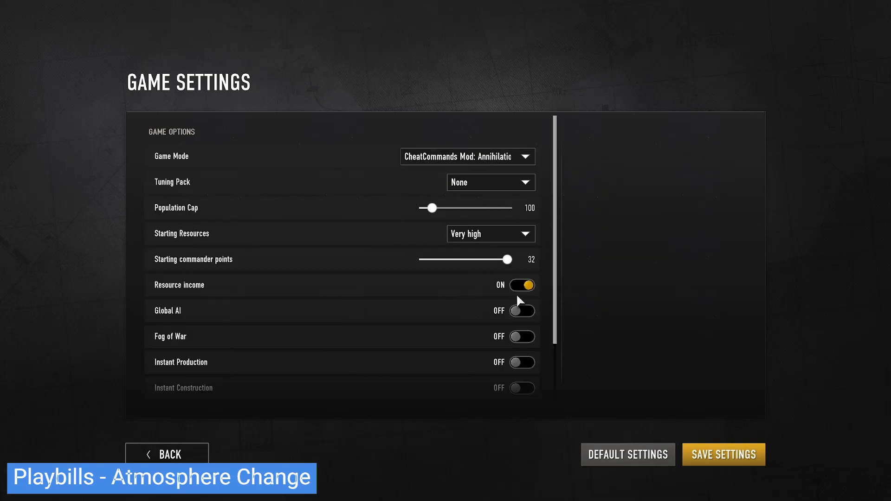
{"action": "left_click", "coordinate": [517, 312]}
{"action": "left_click", "coordinate": [523, 311]}
{"action": "left_click", "coordinate": [710, 457]}
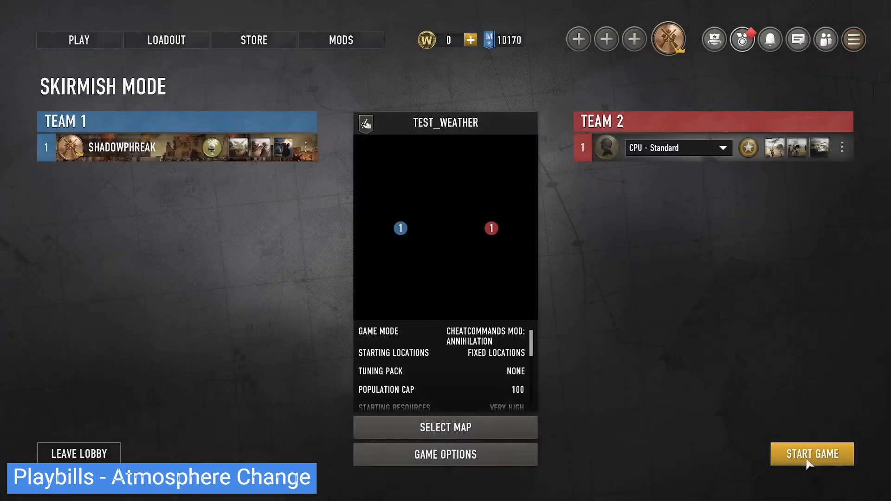
{"action": "left_click", "coordinate": [813, 455]}
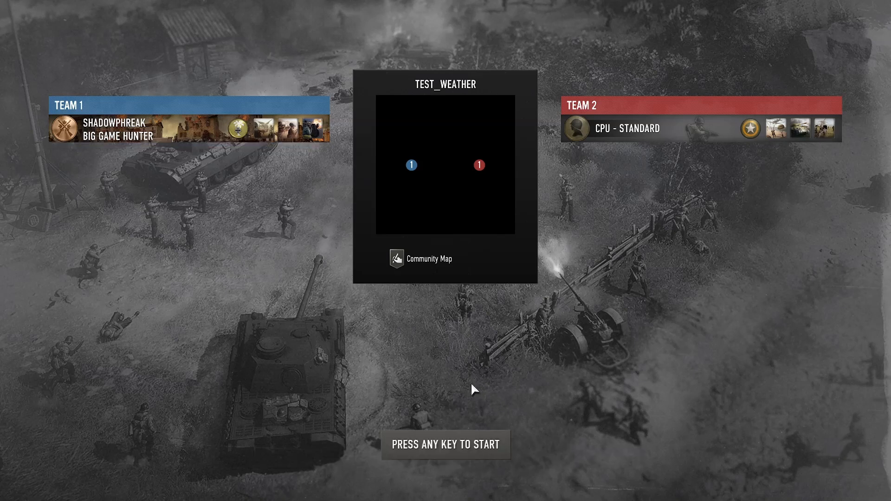
Begin the loaded match and pan the camera north toward the three lamps in fog.
{"action": "left_click", "coordinate": [462, 442]}
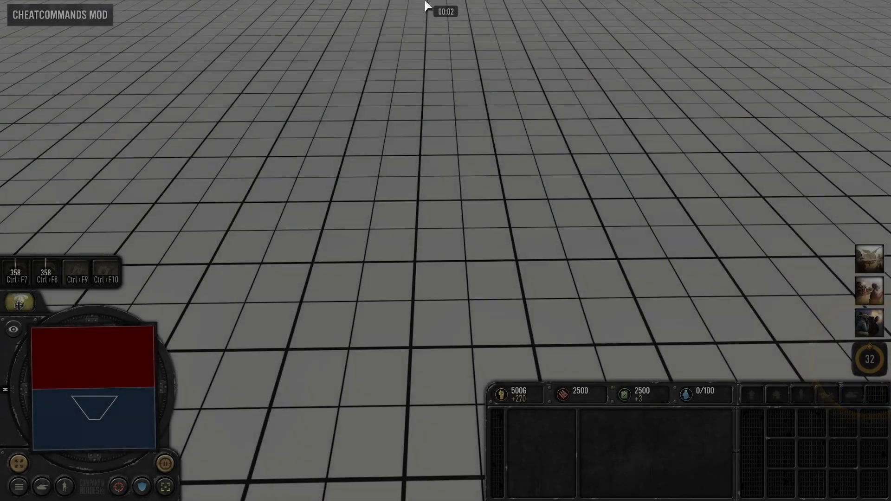
{"action": "mouse_move", "coordinate": [427, 1]}
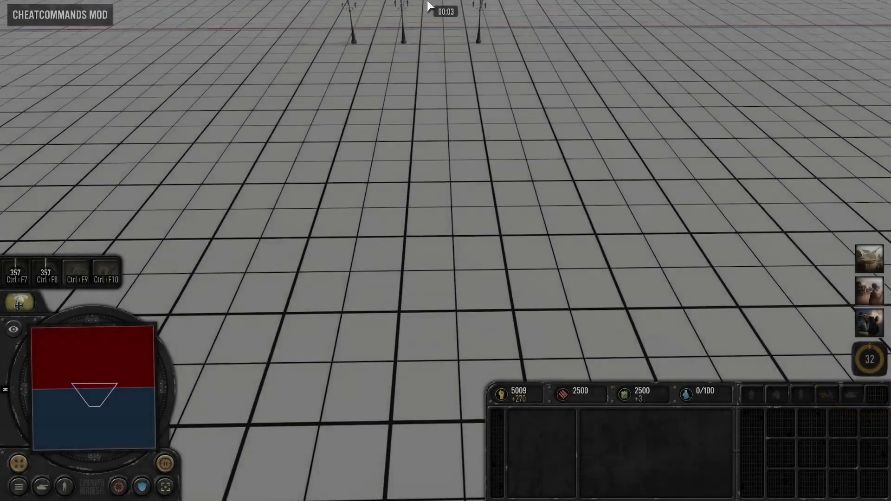